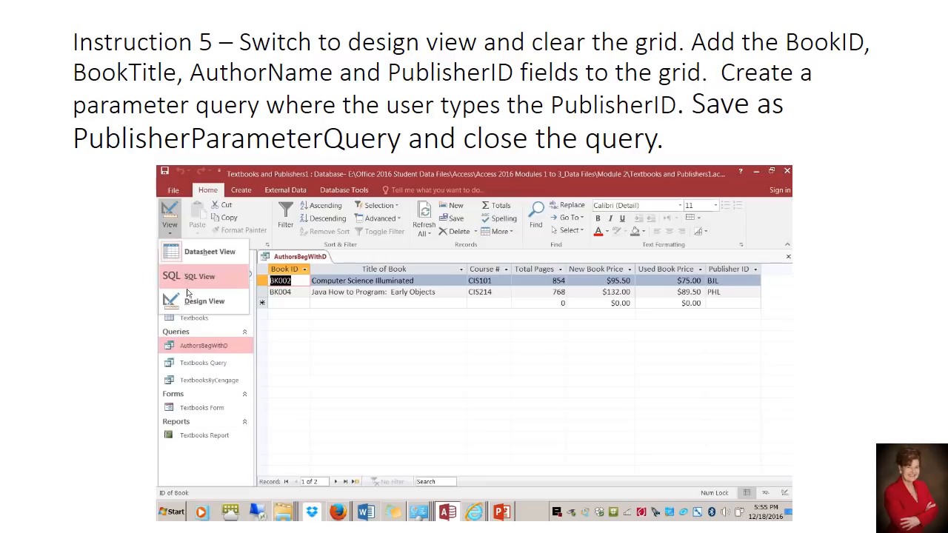
# Switch the AuthorsBegWithD query to Design view and clear all fields from the design grid
pyautogui.click(194, 300)
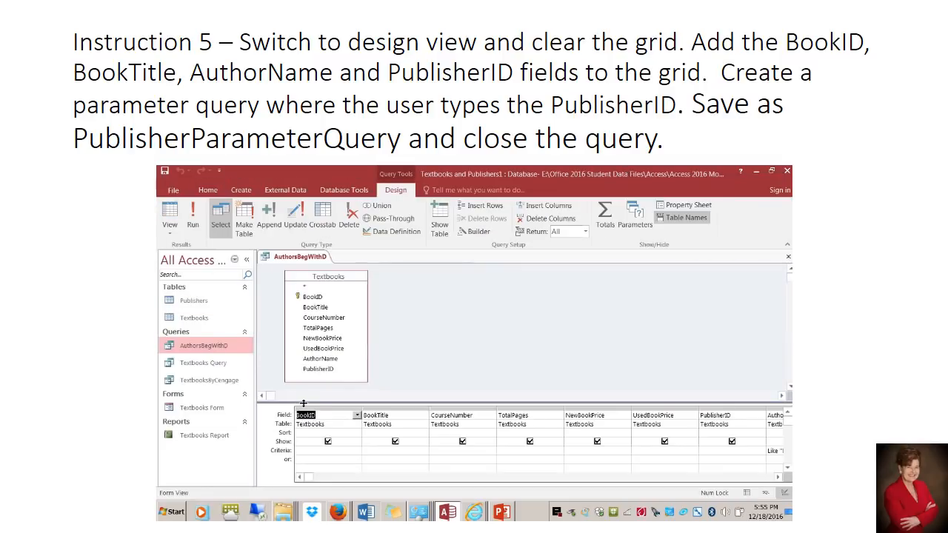
pyautogui.moveTo(318, 407); pyautogui.dragTo(772, 419)
pyautogui.press('Delete')
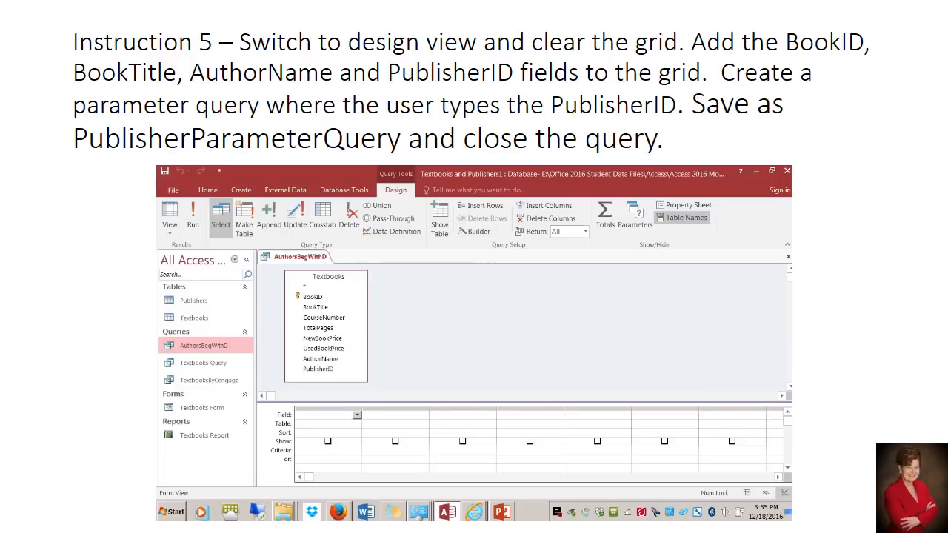
# Add the BookID, BookTitle, AuthorName and PublisherID fields from the Textbooks table to the query grid
pyautogui.doubleClick(312, 297)
pyautogui.doubleClick(315, 307)
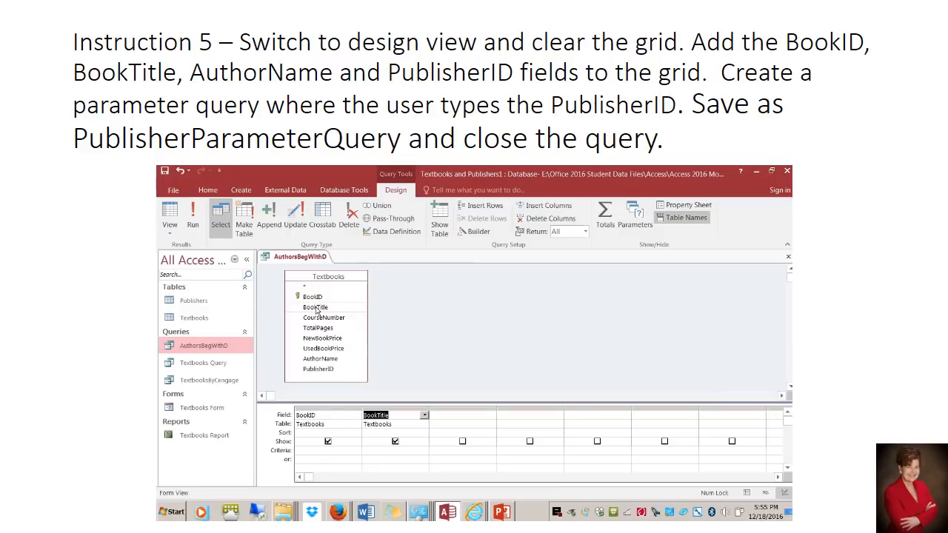
pyautogui.doubleClick(319, 359)
pyautogui.click(315, 369)
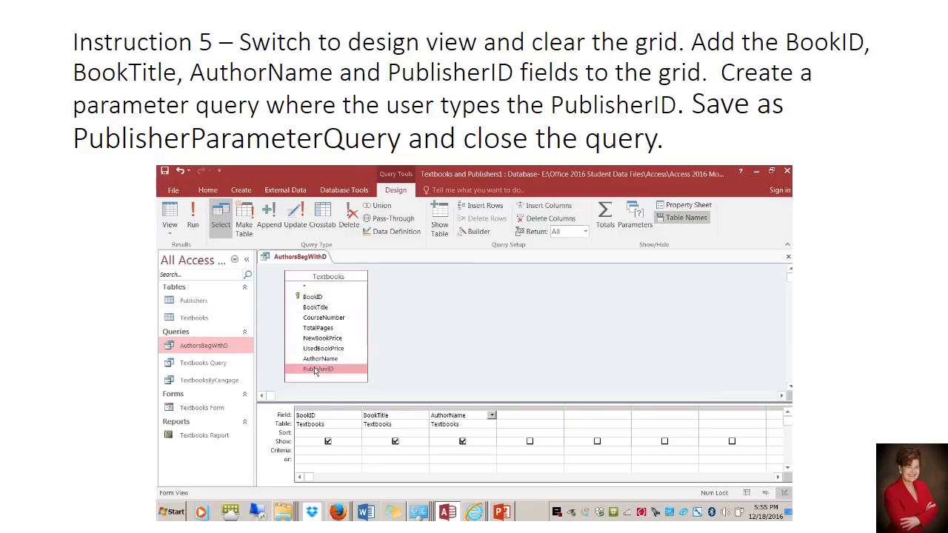
pyautogui.doubleClick(315, 370)
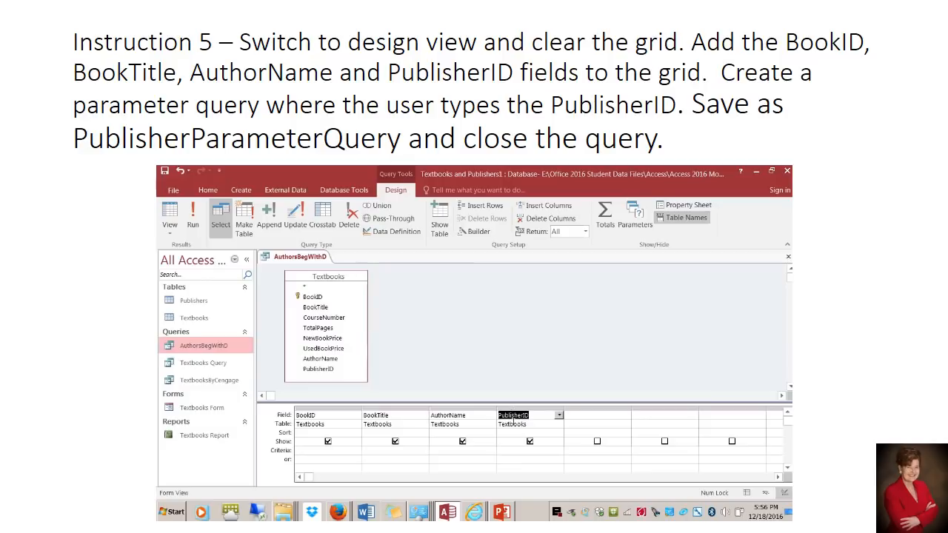
# Enter the parameter criterion [Enter Publisher ID] for the PublisherID field
pyautogui.click(509, 449)
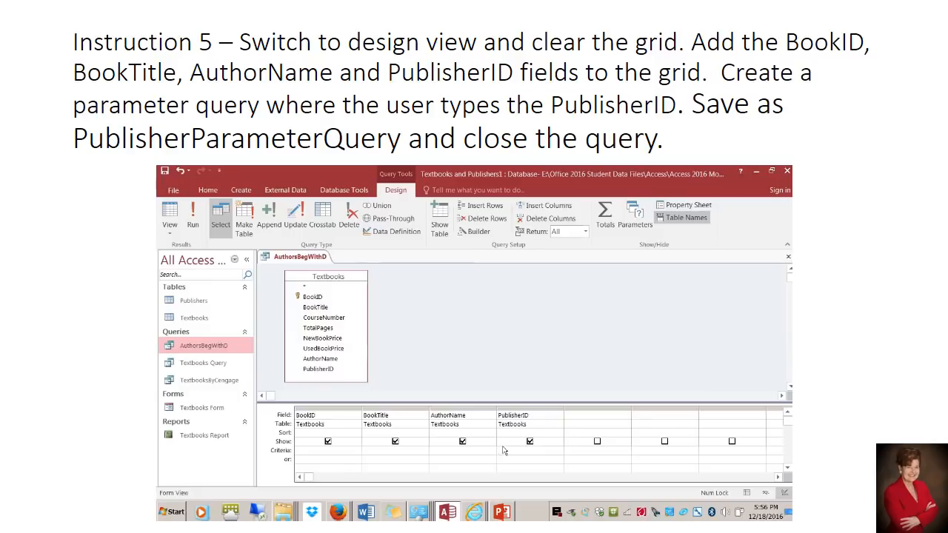
pyautogui.write('p')
pyautogui.press('BackSpace')
pyautogui.write('[Enter Publisher ID')
# Run the parameter query with CEN as the publisher ID
pyautogui.click(192, 226)
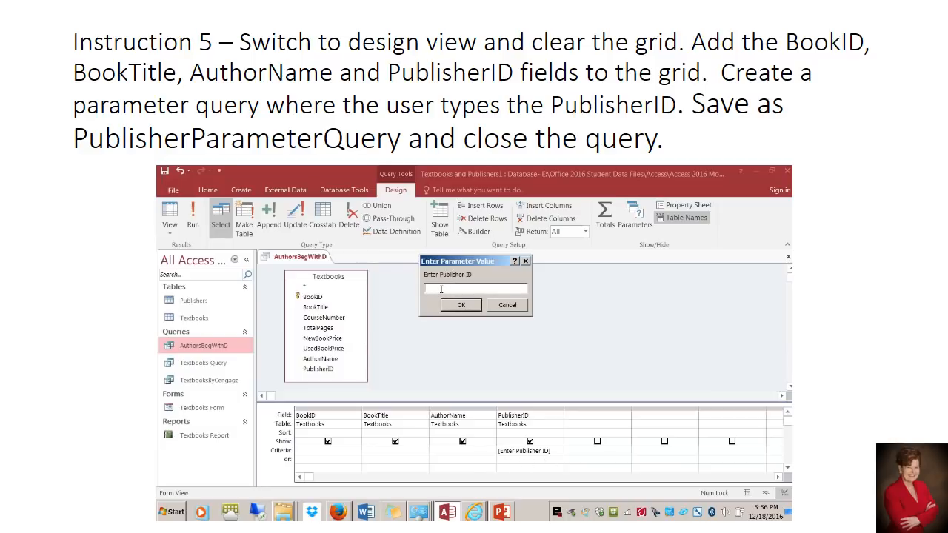
pyautogui.write('CEN')
pyautogui.click(459, 306)
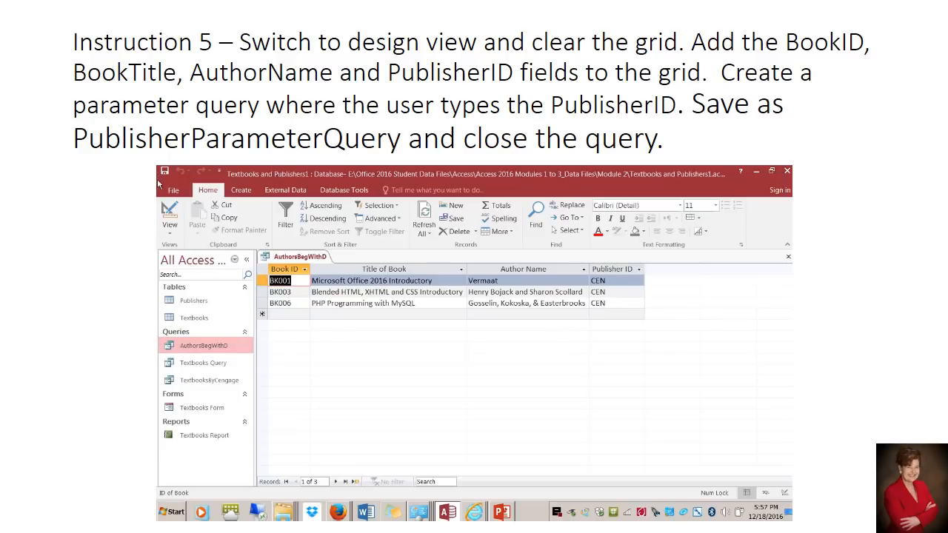
# Save the query as a new object named PublisherParameterQuery and close it
pyautogui.click(173, 190)
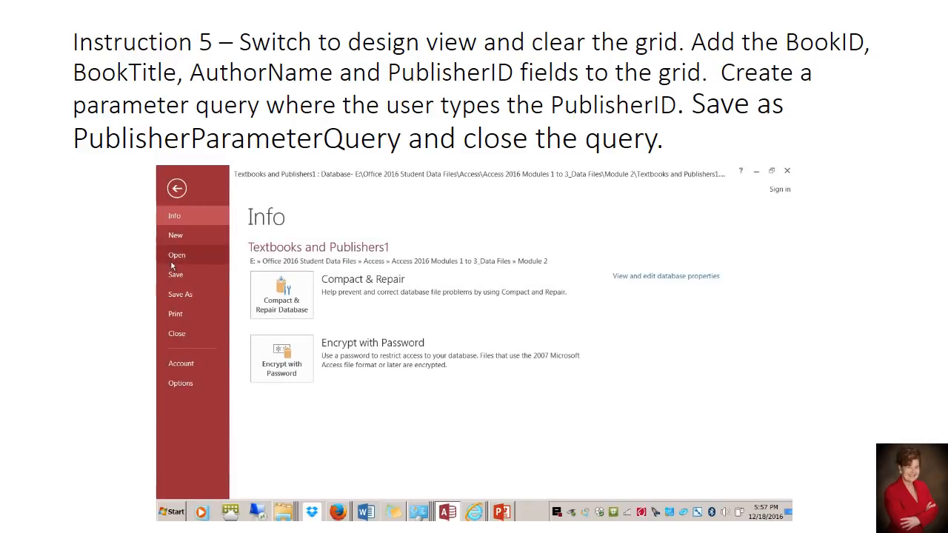
pyautogui.click(178, 295)
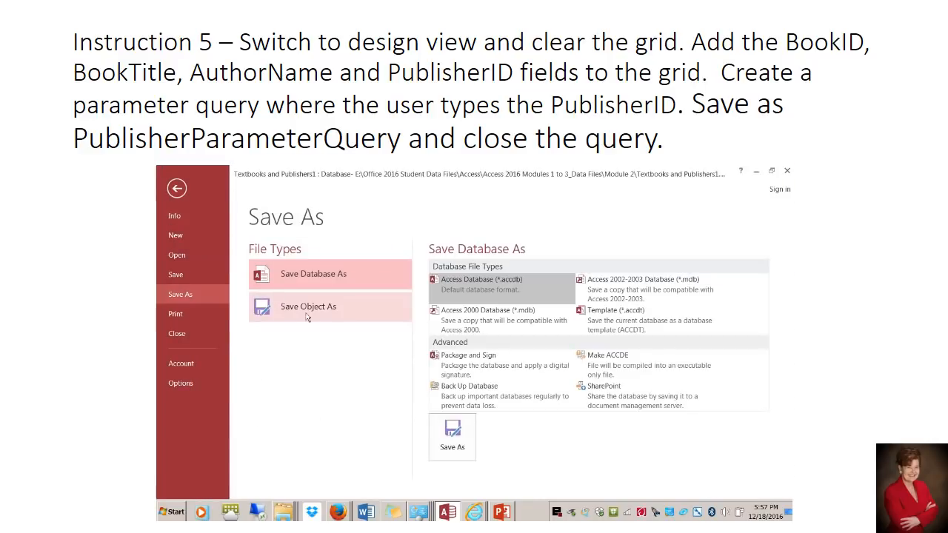
pyautogui.click(307, 314)
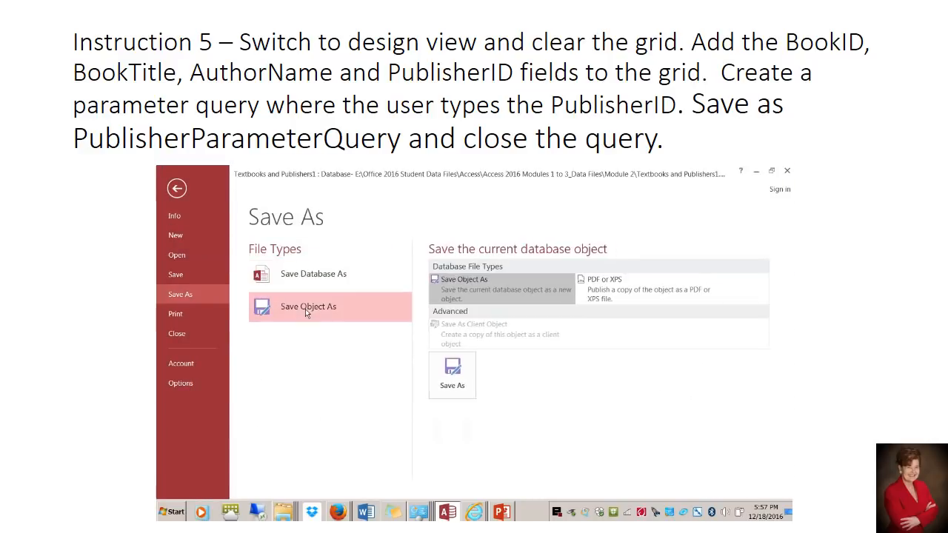
pyautogui.click(452, 374)
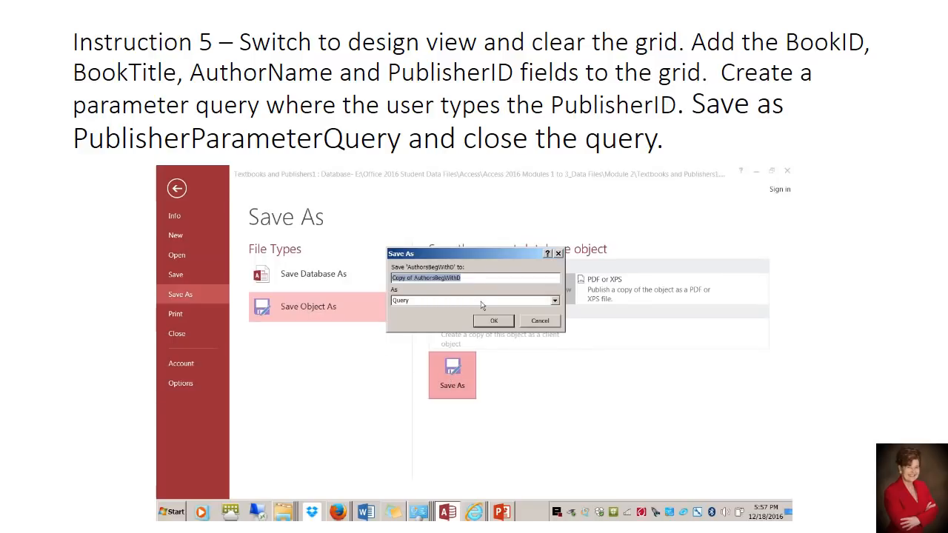
pyautogui.write('PublisherParameterQuery')
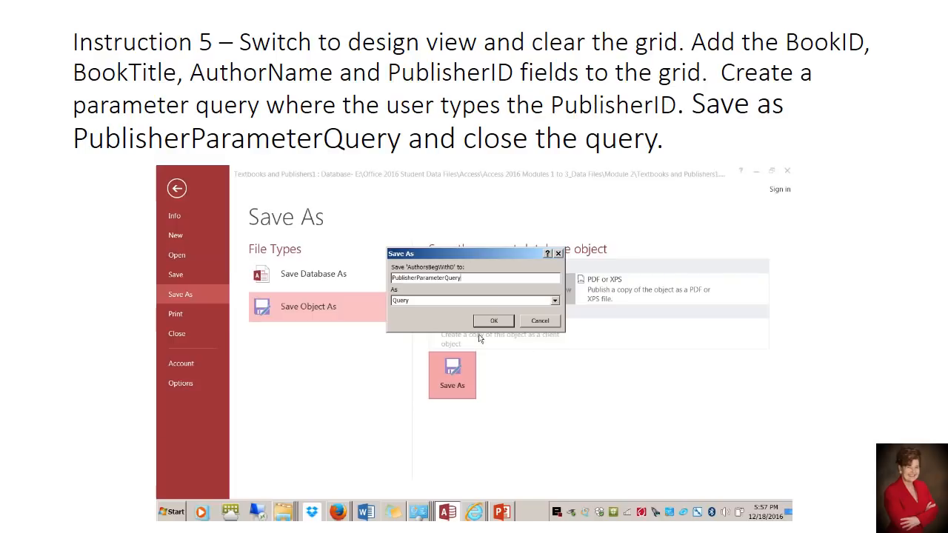
pyautogui.click(494, 322)
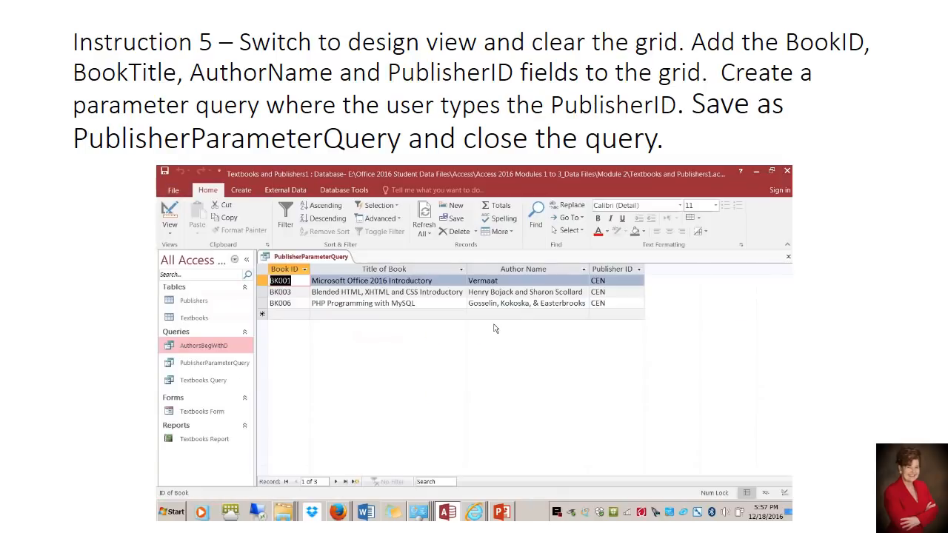
pyautogui.rightClick(327, 257)
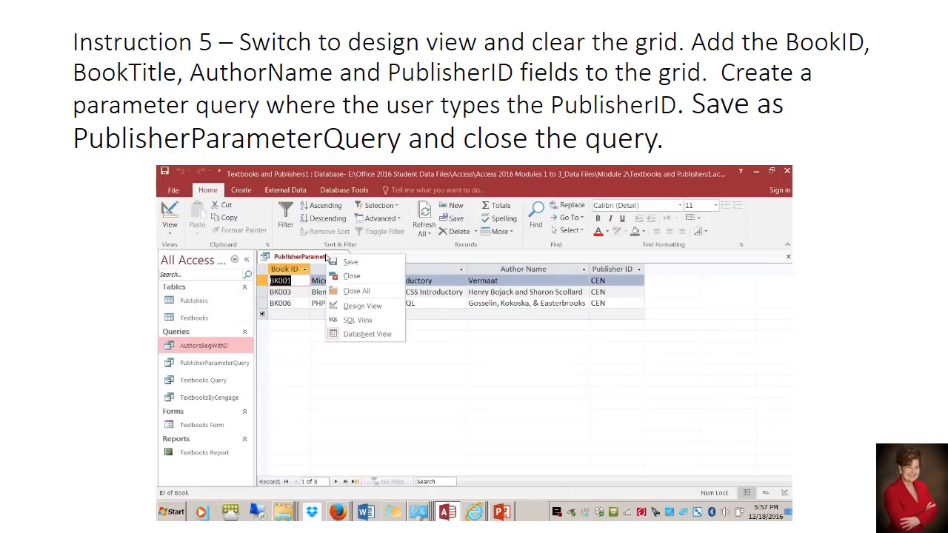
pyautogui.click(338, 277)
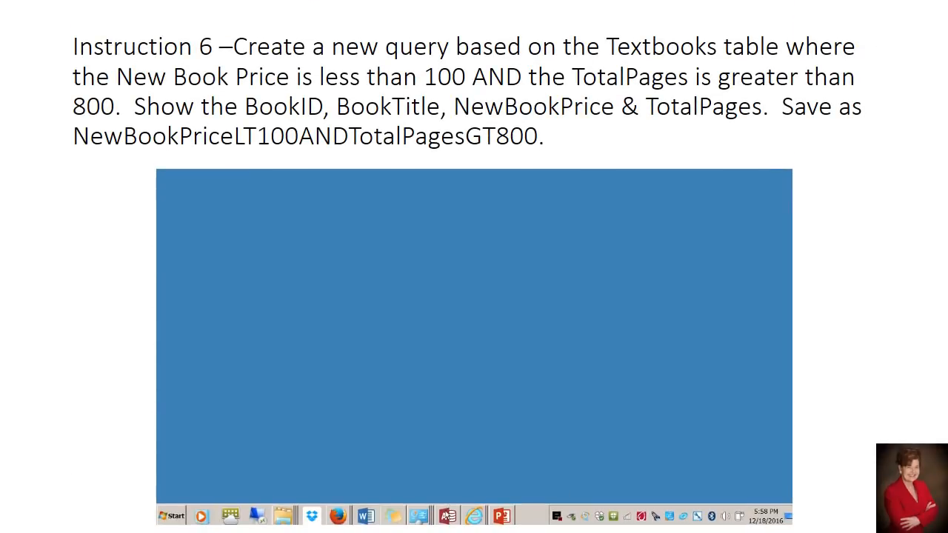
# Switch to Access and create a new query in Design view based on the Textbooks table
pyautogui.click(449, 516)
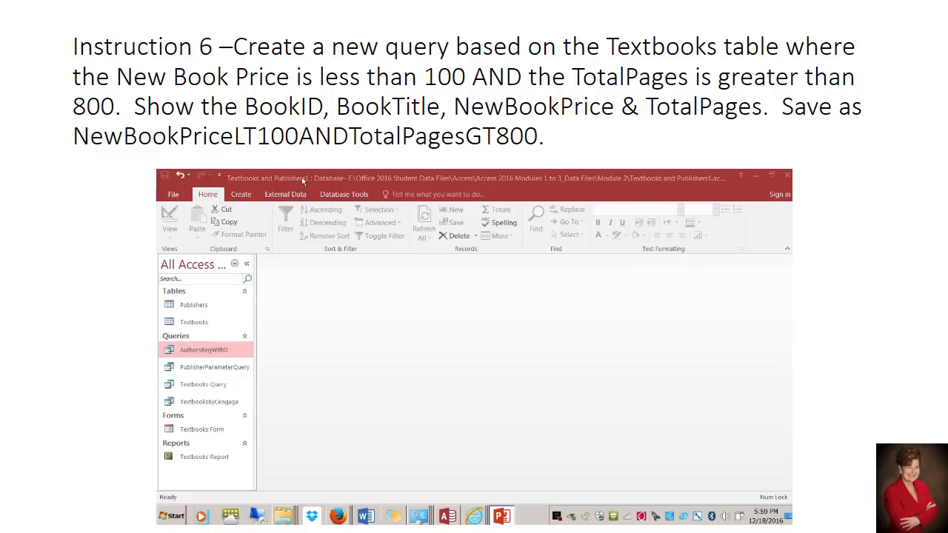
pyautogui.click(236, 196)
pyautogui.click(235, 196)
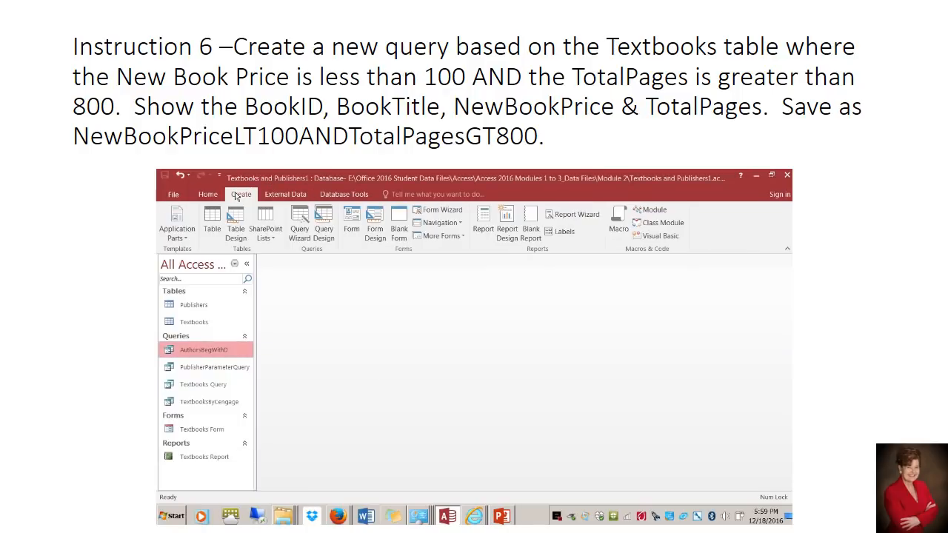
pyautogui.click(326, 237)
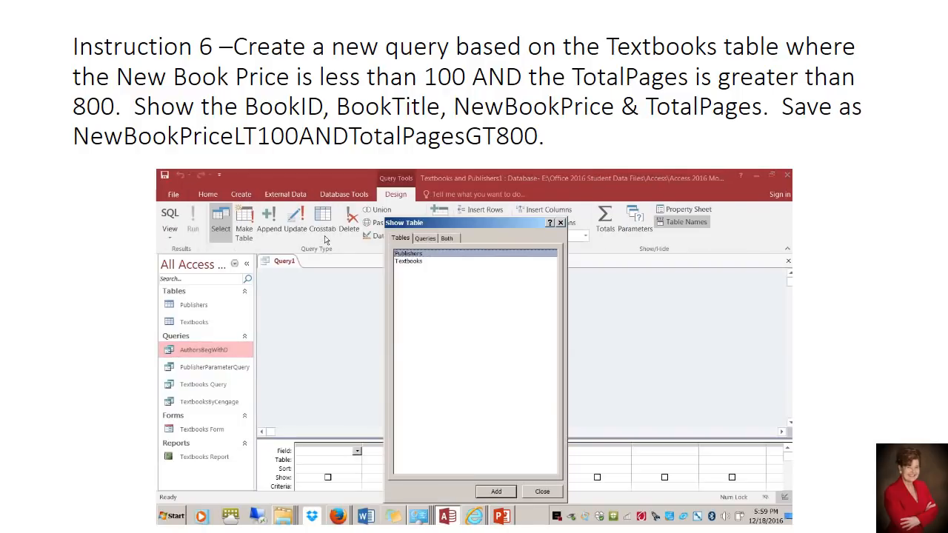
pyautogui.click(413, 264)
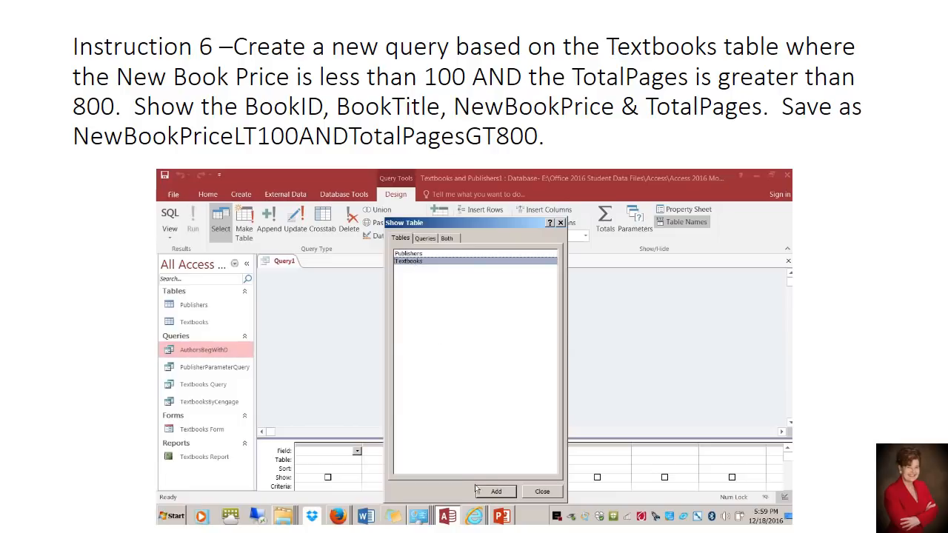
pyautogui.click(493, 492)
pyautogui.click(541, 492)
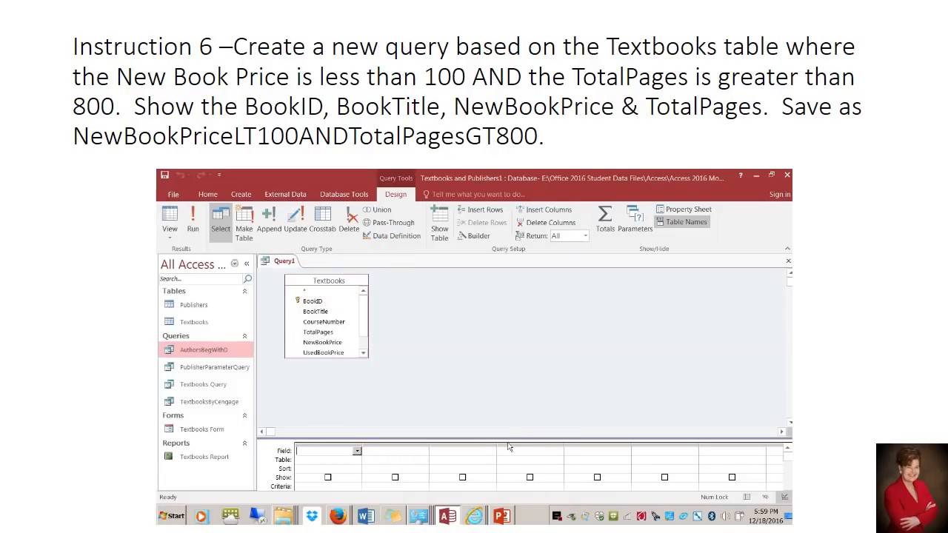
# Enlarge the design grid and the Textbooks field list, and add BookID, BookTitle, NewBookPrice and TotalPages to the grid
pyautogui.moveTo(508, 439); pyautogui.dragTo(508, 408)
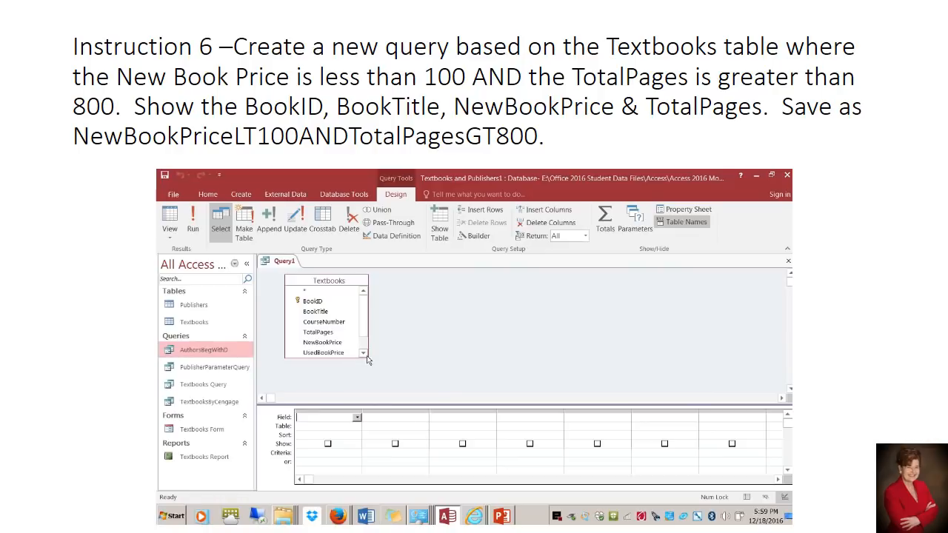
pyautogui.moveTo(368, 359); pyautogui.dragTo(367, 390)
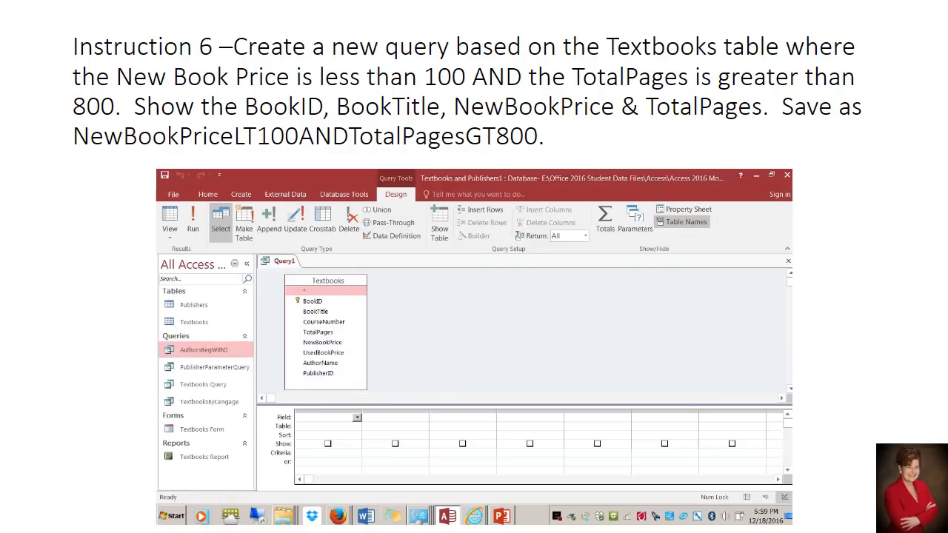
pyautogui.doubleClick(313, 301)
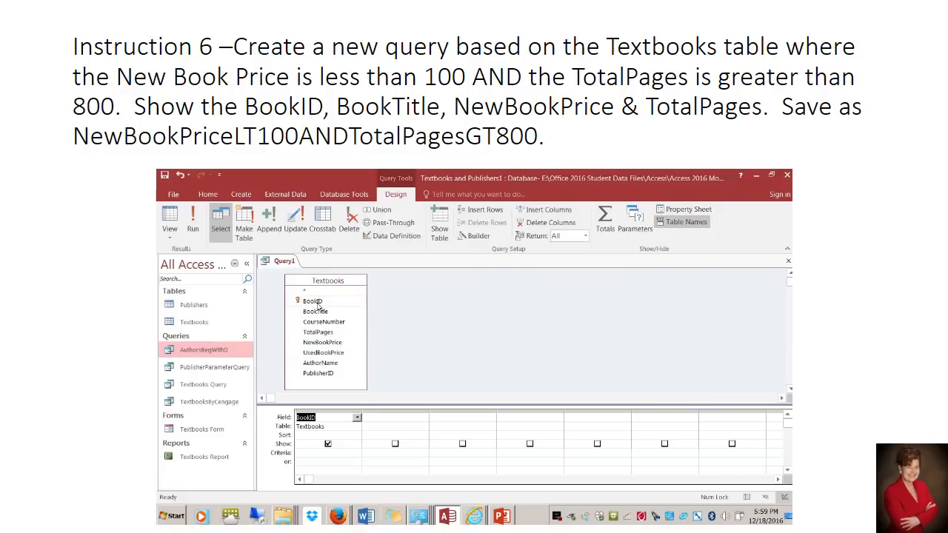
pyautogui.doubleClick(316, 312)
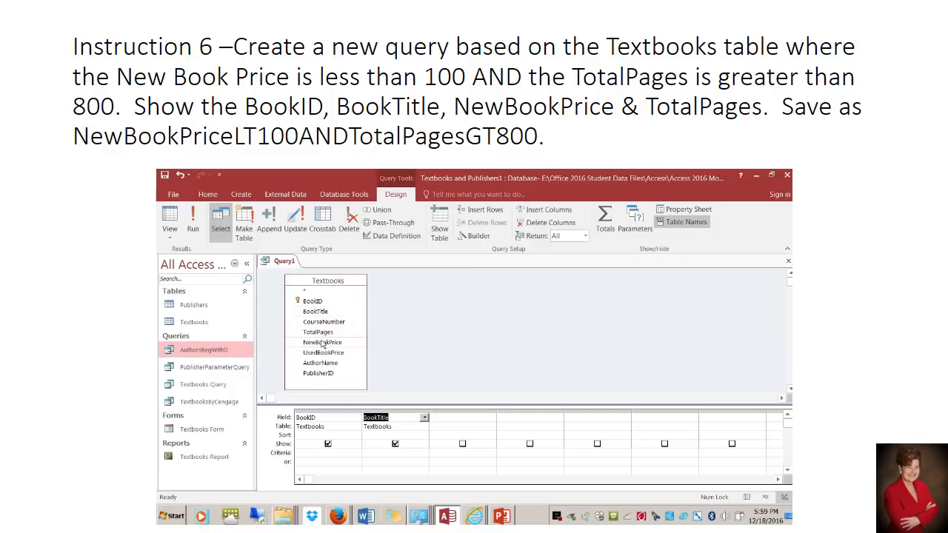
pyautogui.doubleClick(323, 343)
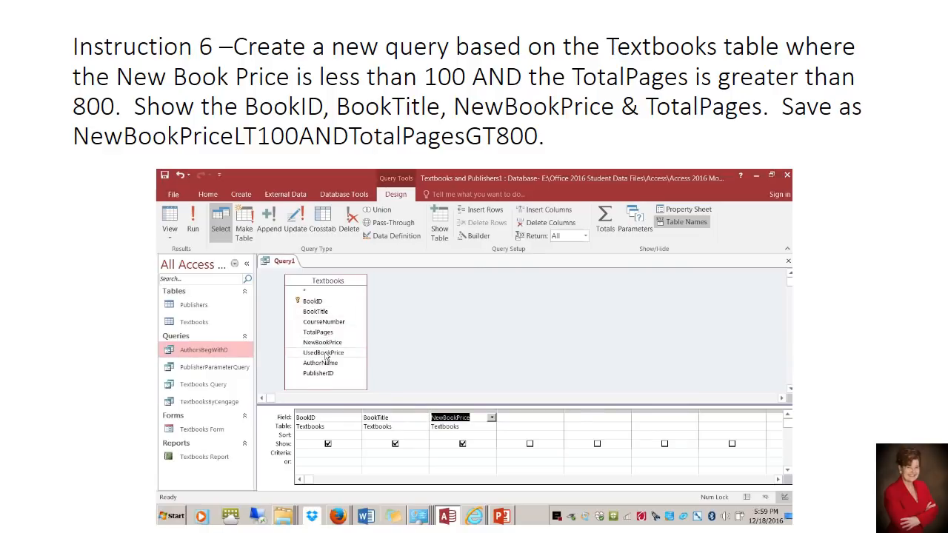
pyautogui.doubleClick(318, 333)
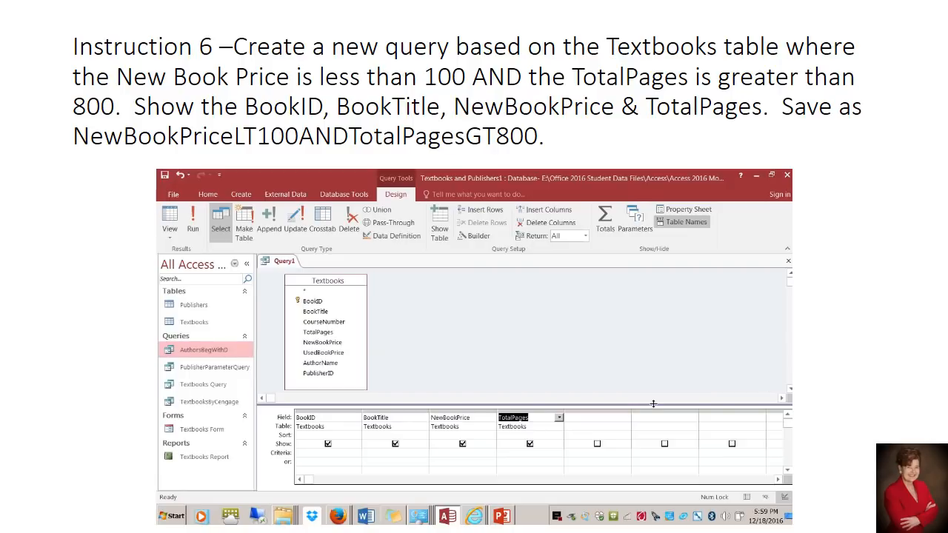
# Set the same-row criteria <100 for NewBookPrice and >800 for TotalPages, and run the query
pyautogui.click(447, 455)
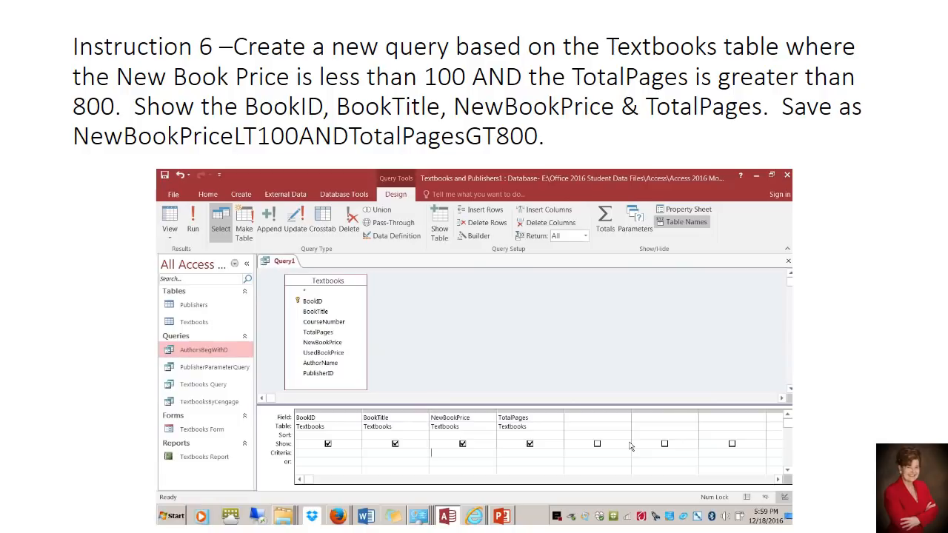
pyautogui.write('<100')
pyautogui.click(194, 230)
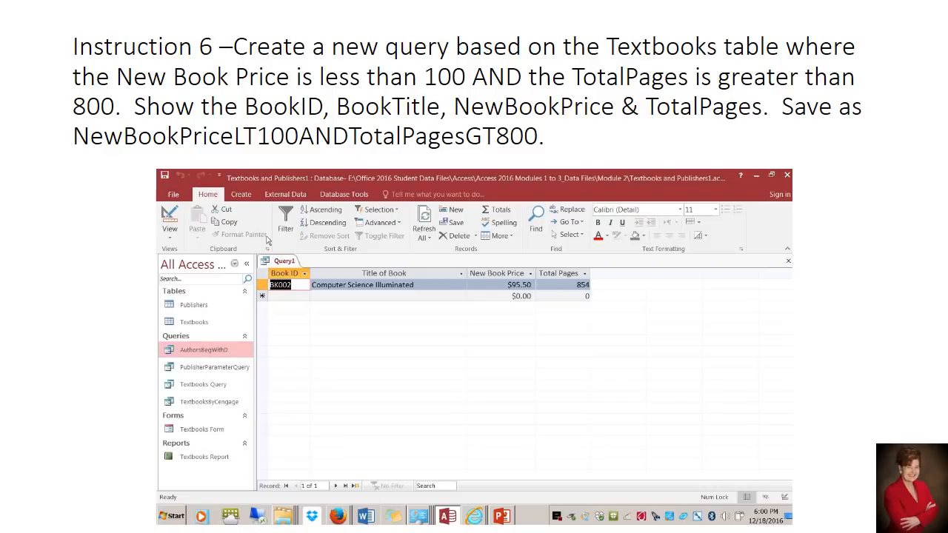
# Save the new query as NewBookPriceLT100ANDTotalPagesGT800
pyautogui.rightClick(282, 263)
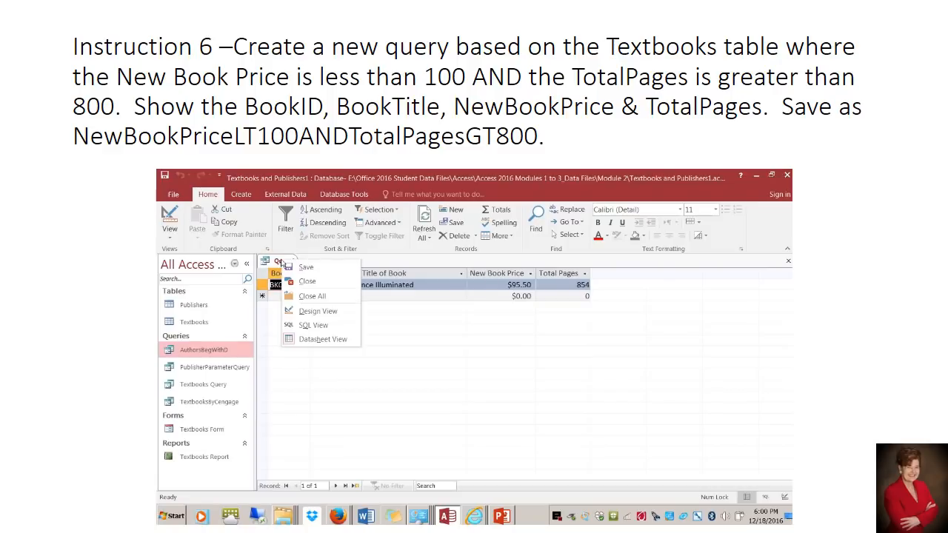
pyautogui.click(296, 268)
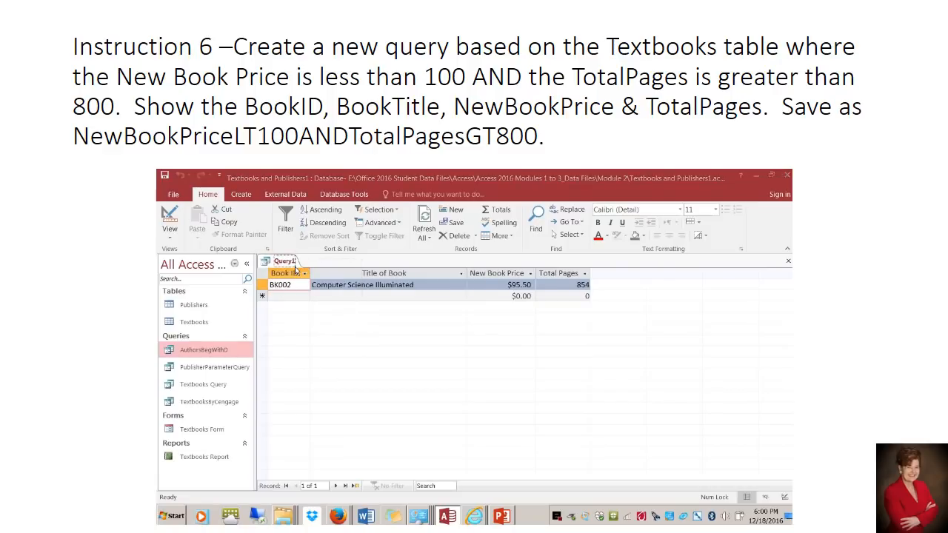
pyautogui.rightClick(289, 264)
pyautogui.click(295, 271)
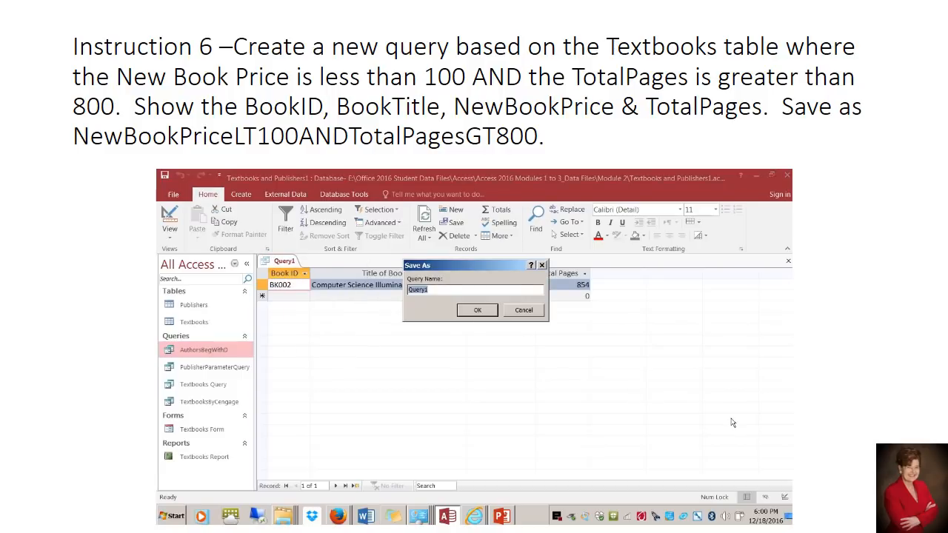
pyautogui.write('NewBookP')
pyautogui.write('rice')
pyautogui.write('LT')
pyautogui.write('100')
pyautogui.write('A')
pyautogui.write('ND')
pyautogui.write('Tt')
pyautogui.write('otalPages')
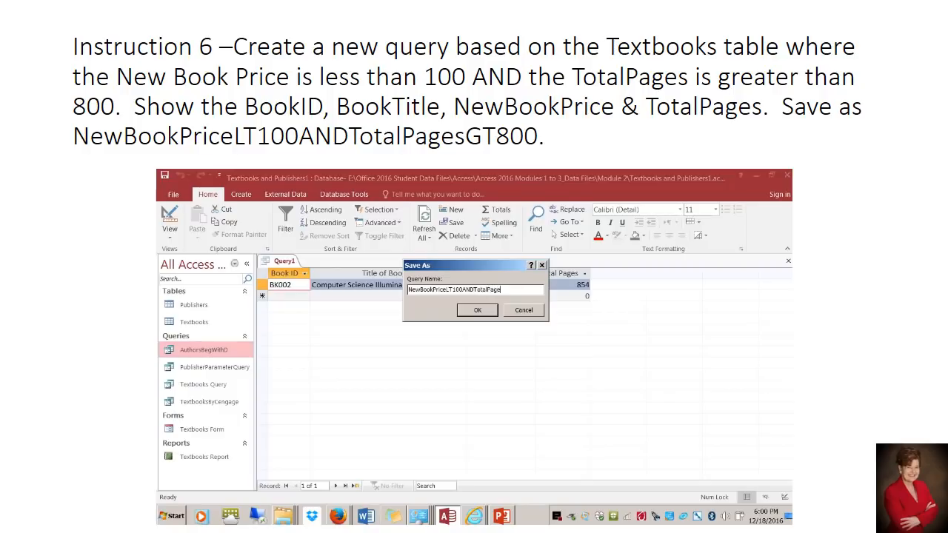
pyautogui.write('GT800')
pyautogui.click(478, 309)
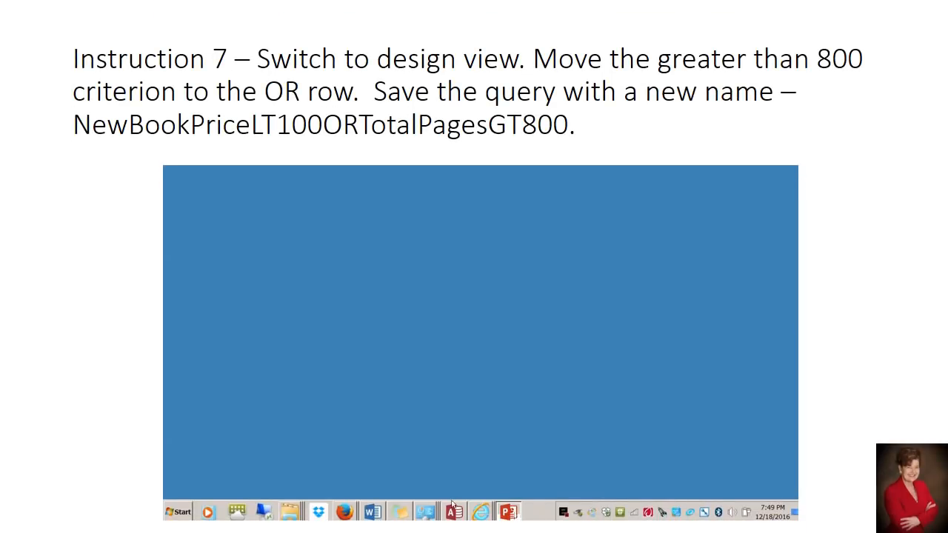
# Return to Access, switch the query to Design view and select the >800 criterion under TotalPages
pyautogui.click(451, 513)
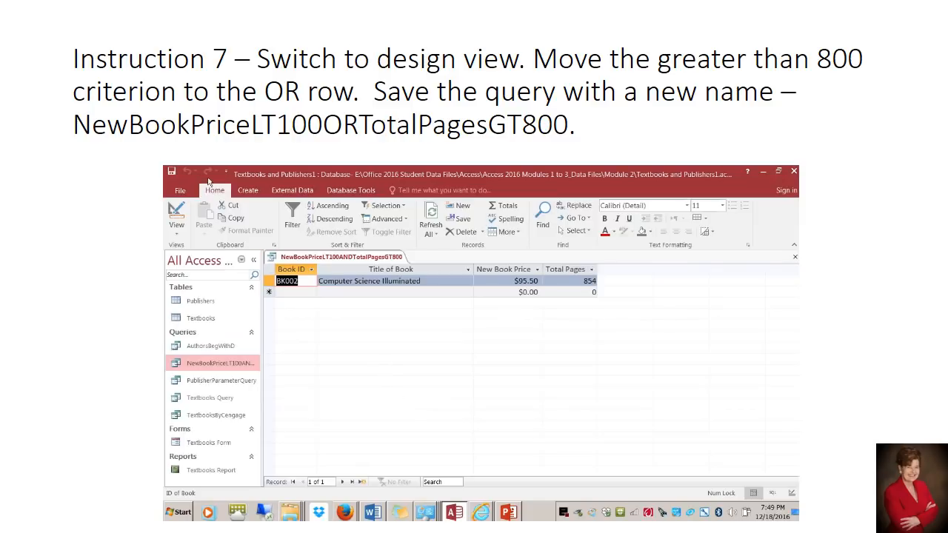
pyautogui.click(176, 235)
pyautogui.click(195, 303)
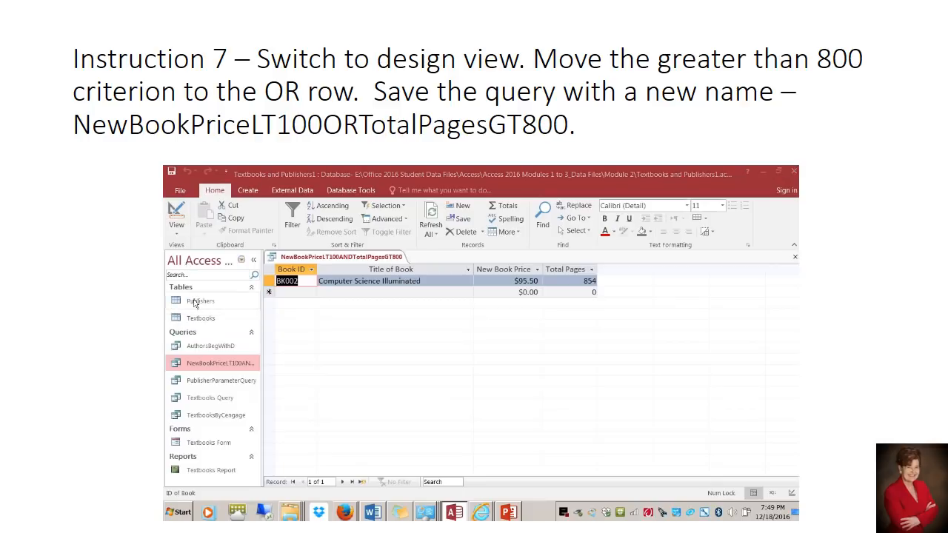
pyautogui.click(176, 234)
pyautogui.click(194, 304)
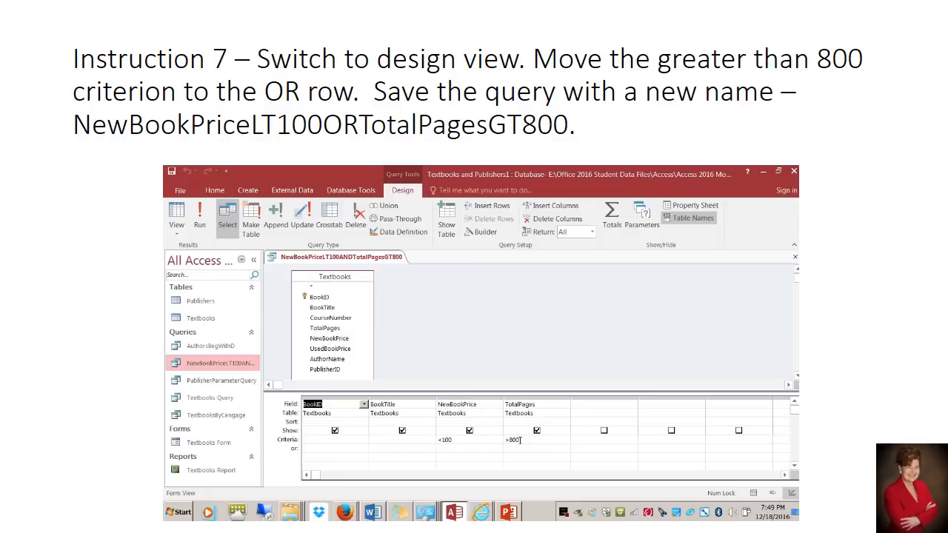
pyautogui.moveTo(520, 440); pyautogui.dragTo(504, 440)
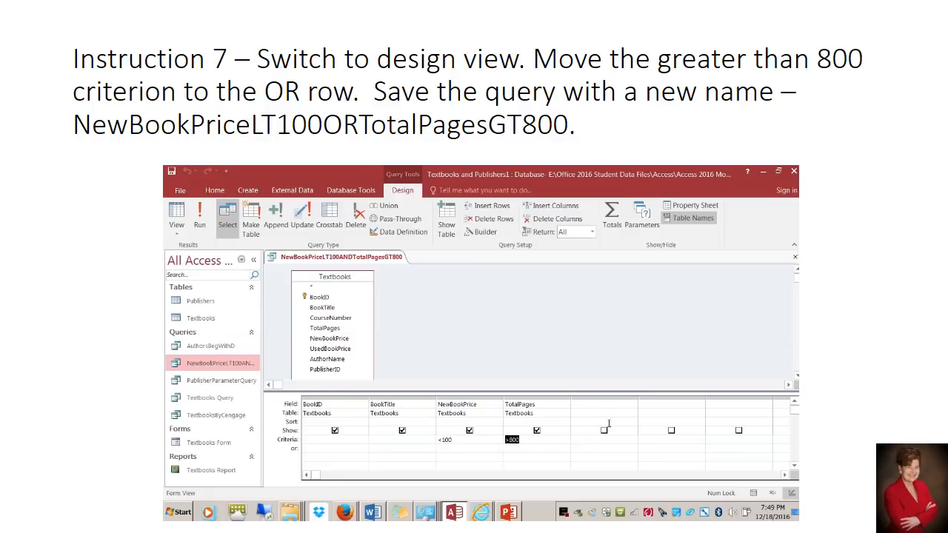
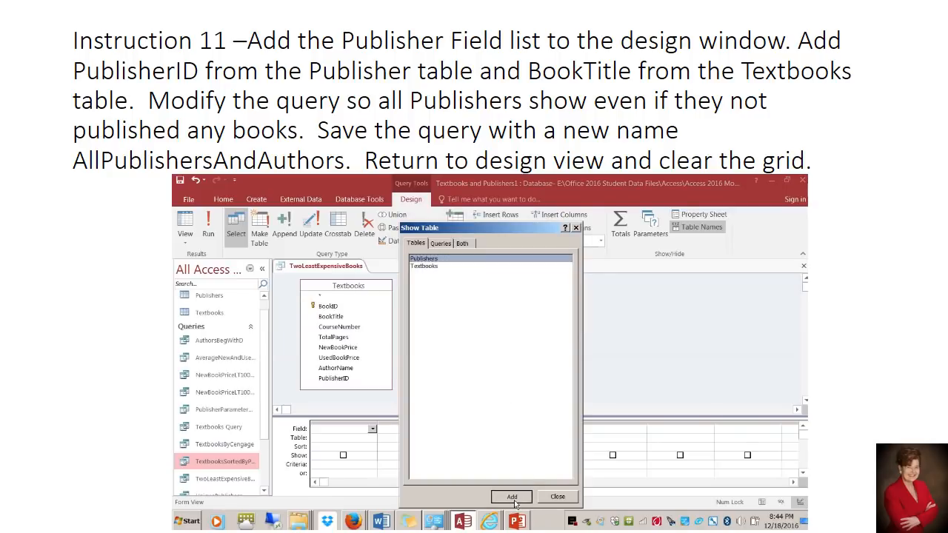
# Finish adding the Publishers field list, add PublisherID from Publishers and AuthorName from Textbooks to the grid, and run the query
pyautogui.click(565, 497)
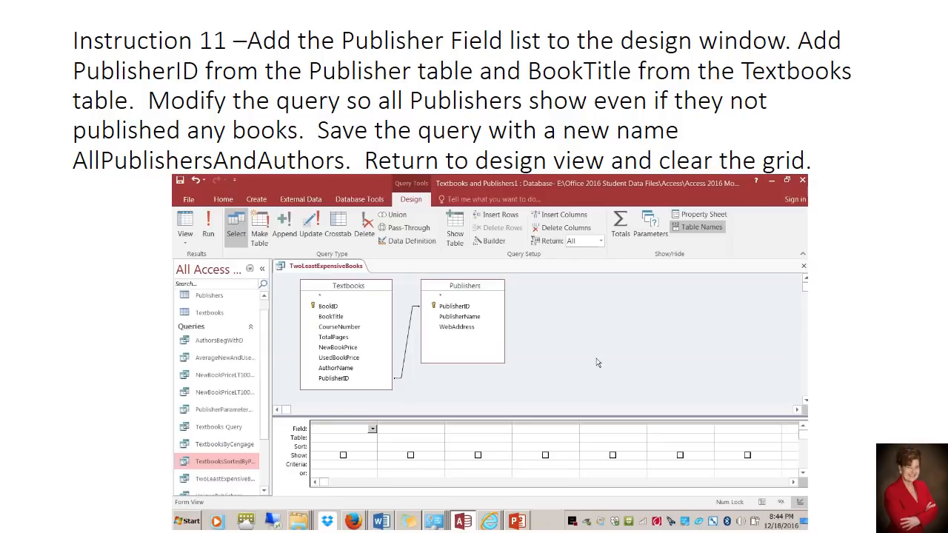
pyautogui.doubleClick(455, 310)
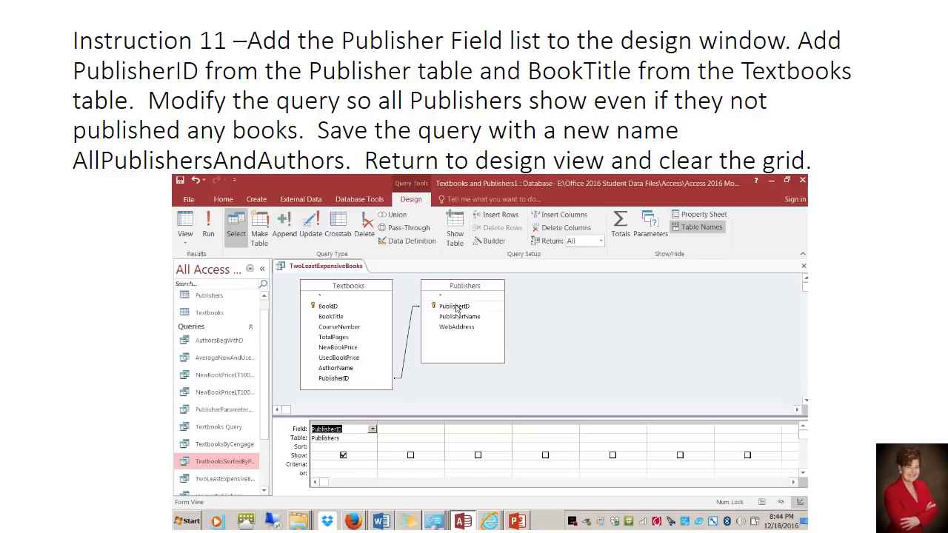
pyautogui.click(349, 369)
pyautogui.doubleClick(349, 369)
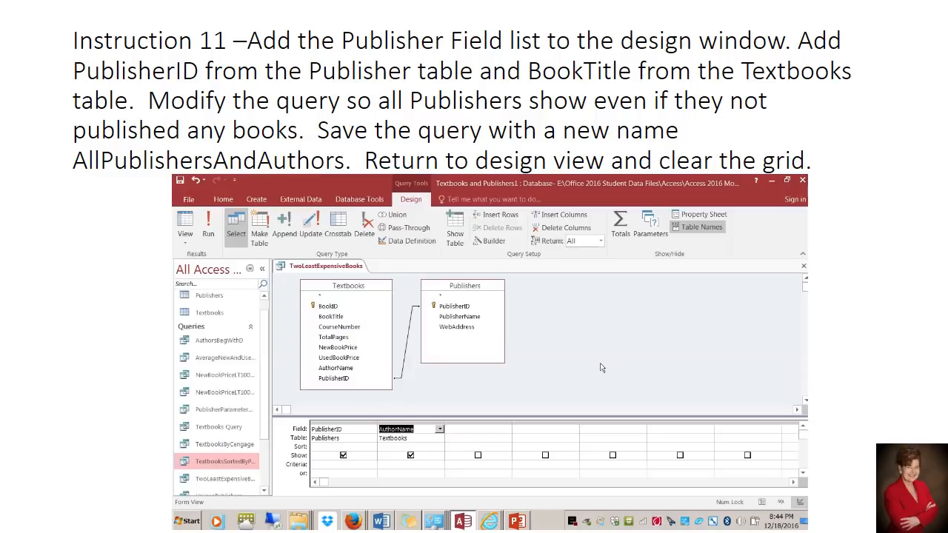
pyautogui.click(209, 235)
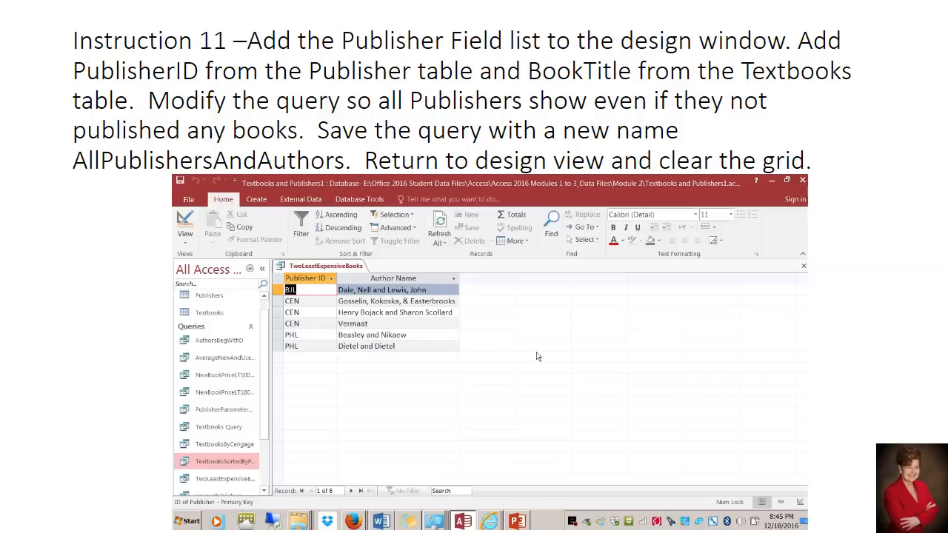
# Open the Publishers table to examine which publishers it holds, and close it again
pyautogui.doubleClick(208, 298)
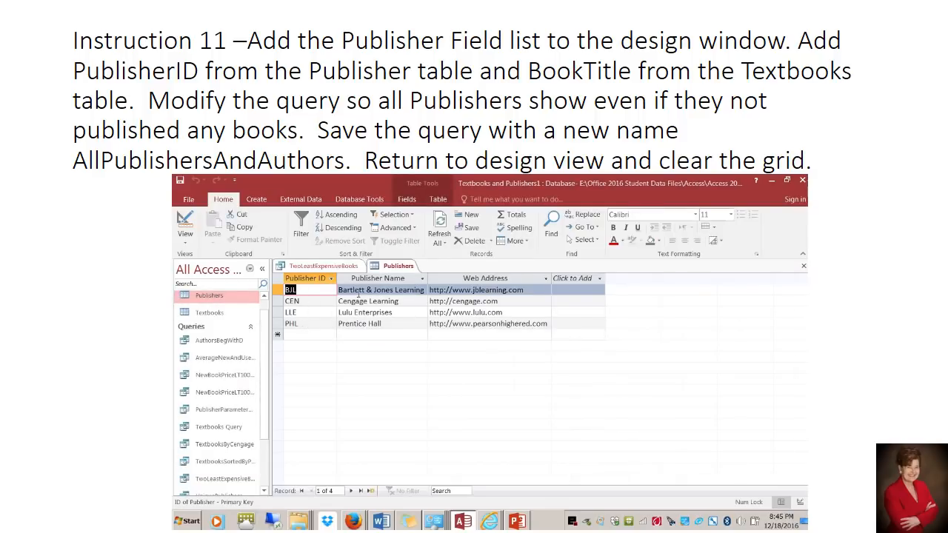
pyautogui.rightClick(391, 266)
pyautogui.click(398, 284)
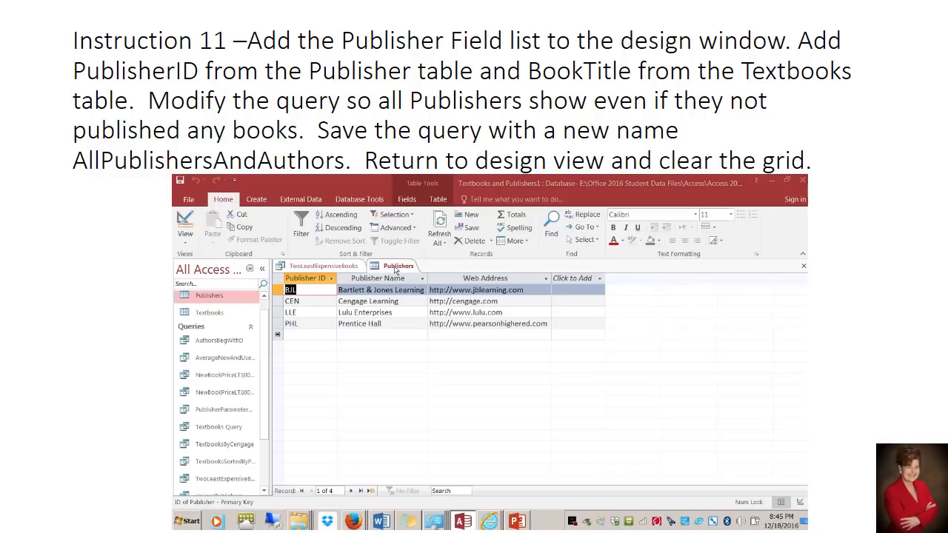
pyautogui.rightClick(393, 268)
pyautogui.click(407, 286)
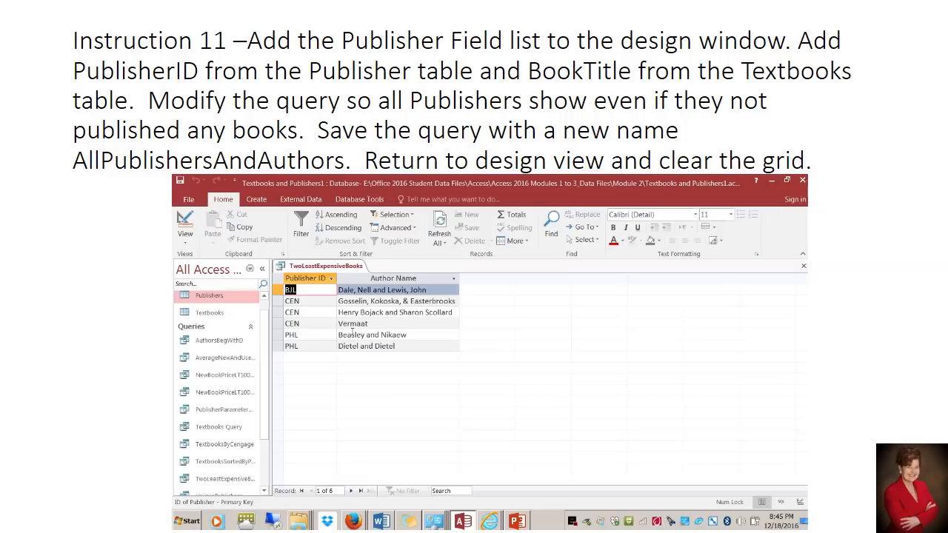
# In Design view, set the Textbooks–Publishers join to include all records from Publishers and only matching Textbooks records, and run the query
pyautogui.click(185, 241)
pyautogui.click(214, 311)
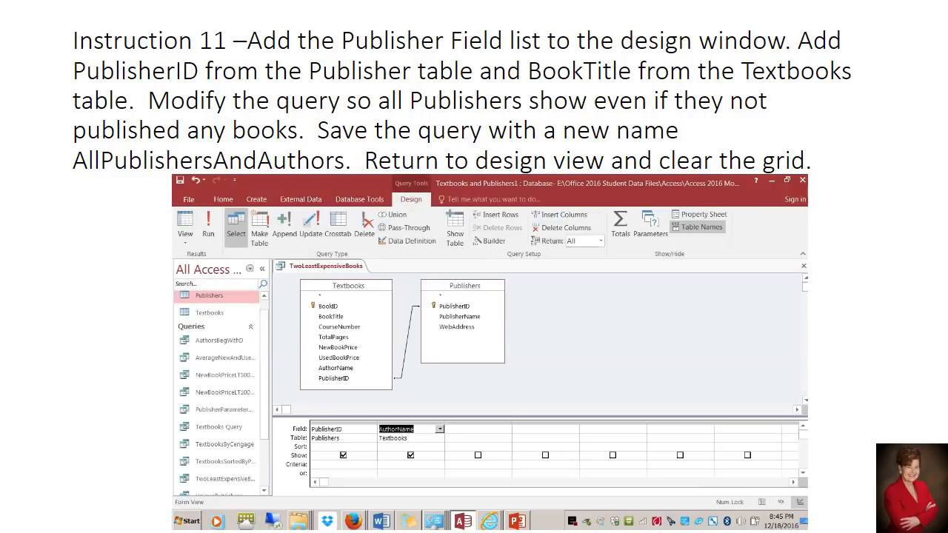
pyautogui.click(409, 336)
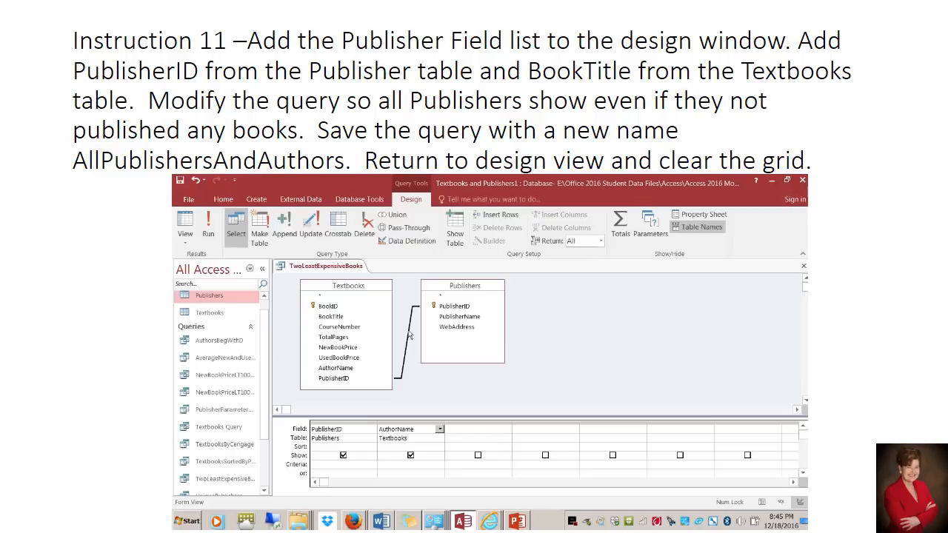
pyautogui.rightClick(410, 336)
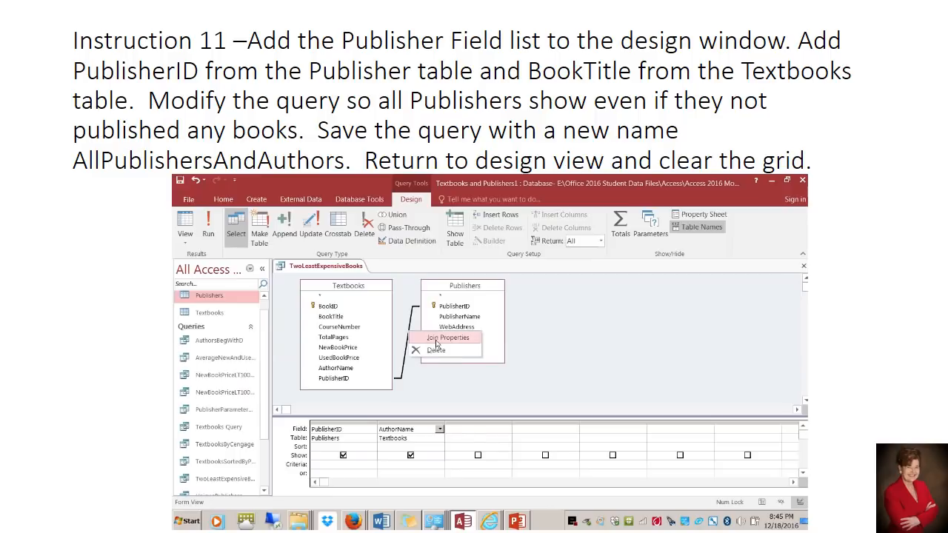
pyautogui.click(437, 339)
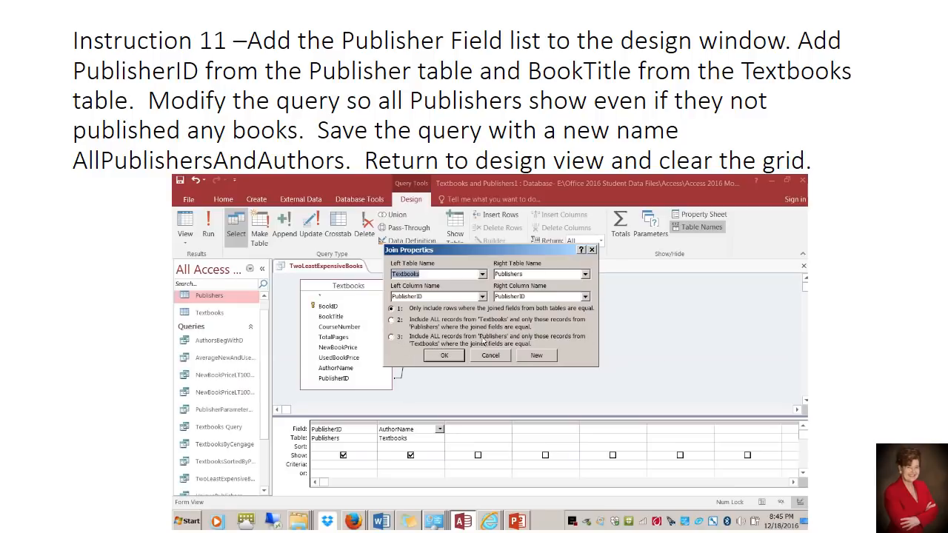
pyautogui.click(392, 338)
pyautogui.click(444, 355)
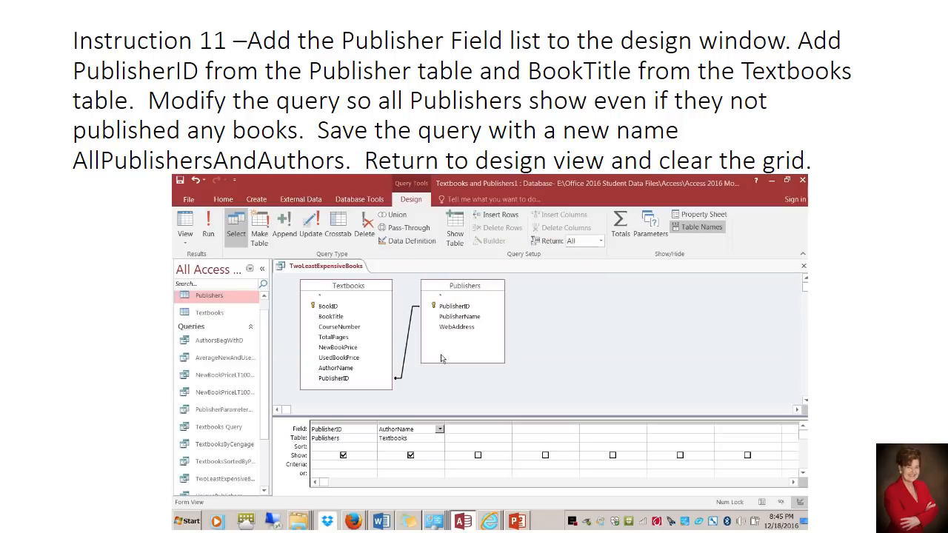
pyautogui.click(211, 236)
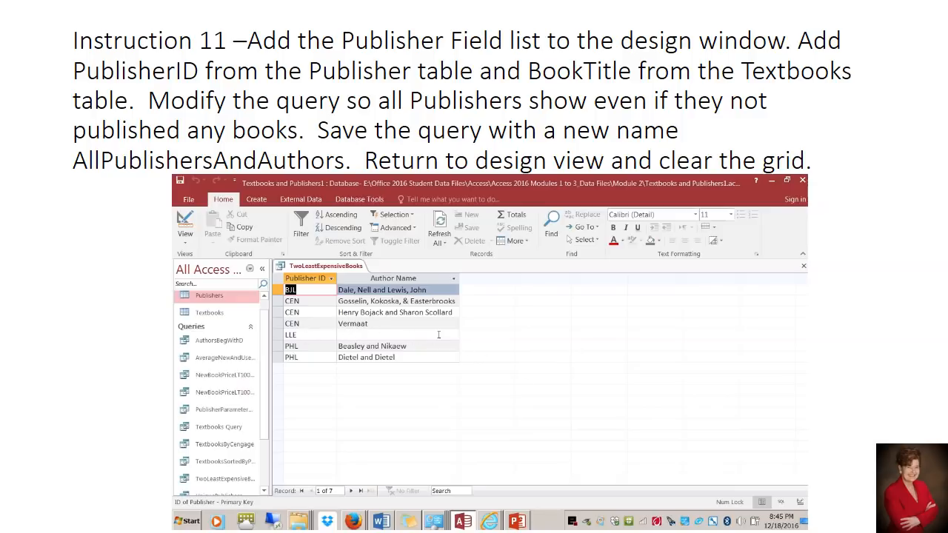
# Save the query as a new query object named All Publishers and Authors
pyautogui.click(188, 200)
pyautogui.click(191, 303)
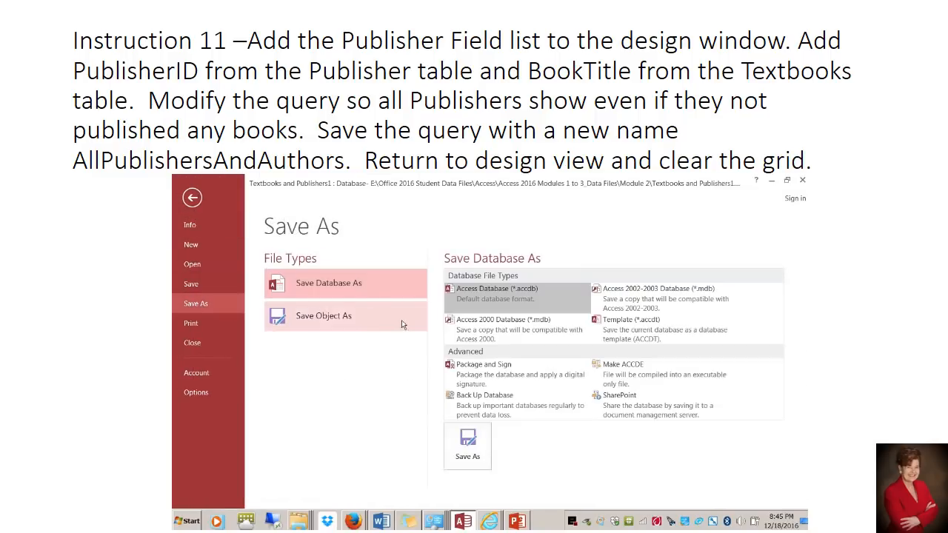
pyautogui.click(337, 318)
pyautogui.click(467, 383)
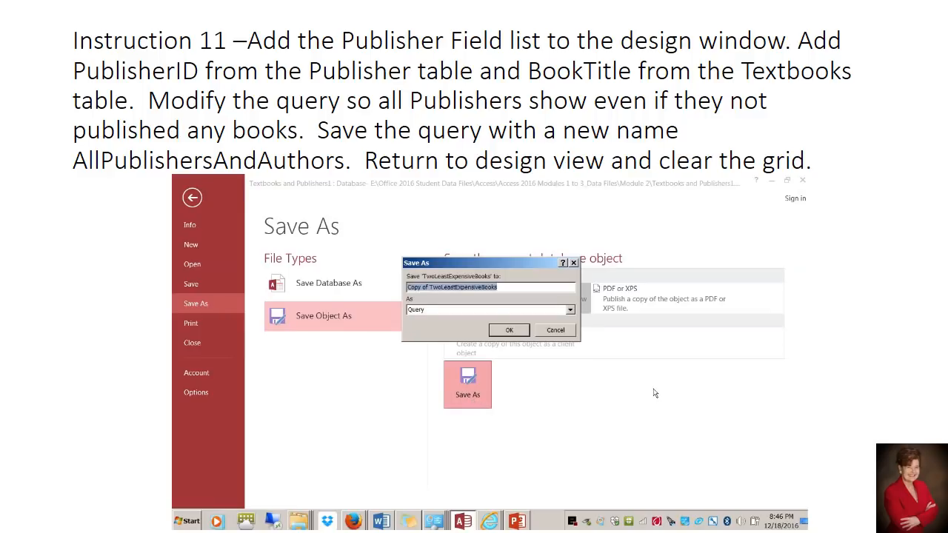
pyautogui.write('All Pu')
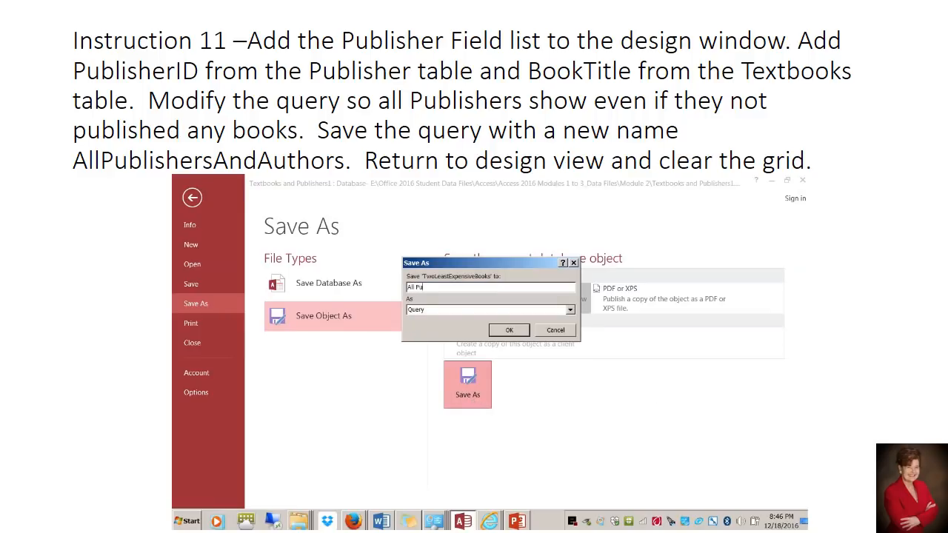
pyautogui.write('blishers and Authors')
pyautogui.click(501, 332)
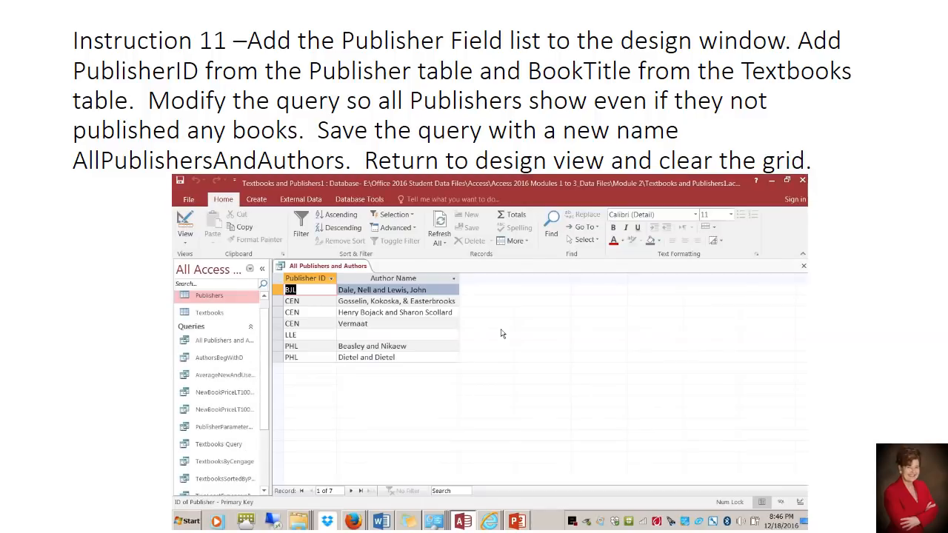
# Return the query to Design view and clear the PublisherID and AuthorName columns from the grid
pyautogui.click(185, 235)
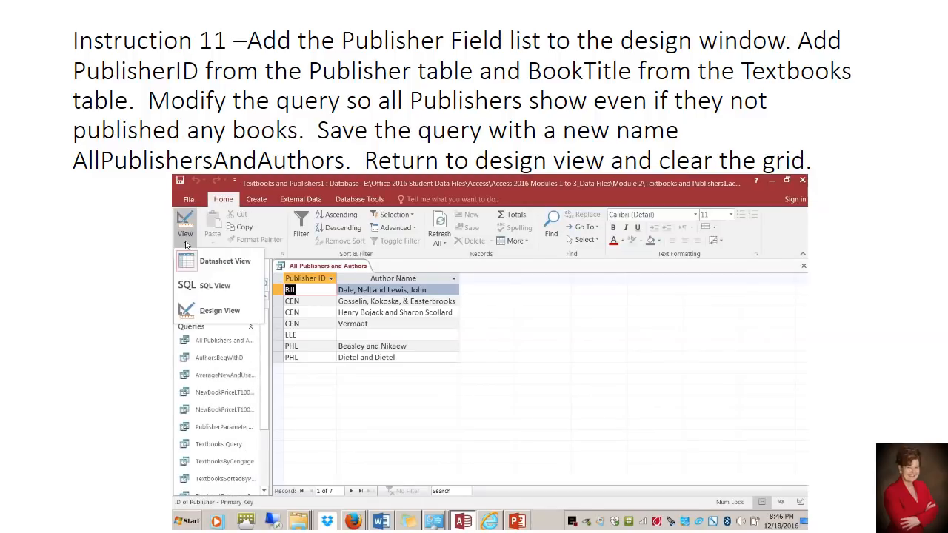
pyautogui.click(215, 311)
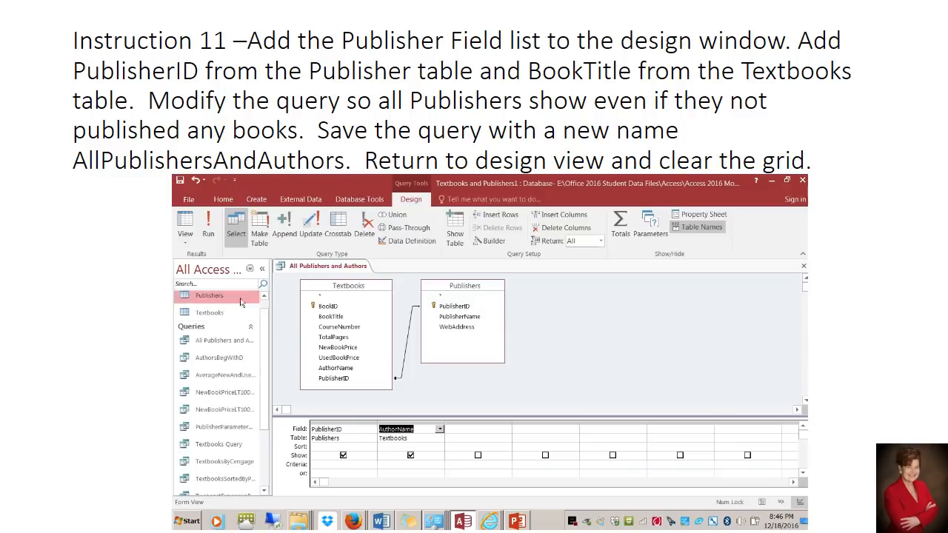
pyautogui.click(374, 423)
pyautogui.keyDown('shift'); pyautogui.click(385, 424); pyautogui.keyUp('shift')
pyautogui.press('Delete')
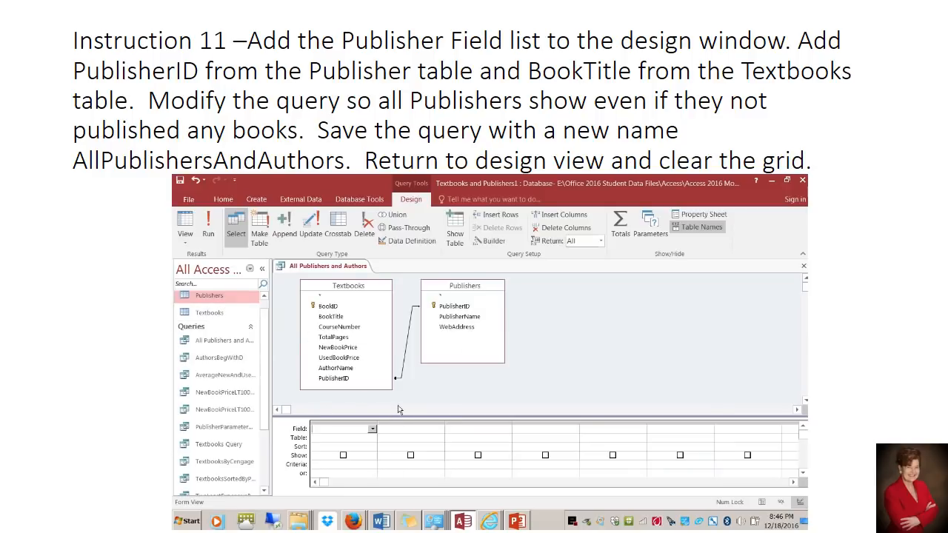
# Set the Textbooks–Publishers join back to only include rows where the joined fields from both tables are equal
pyautogui.click(407, 352)
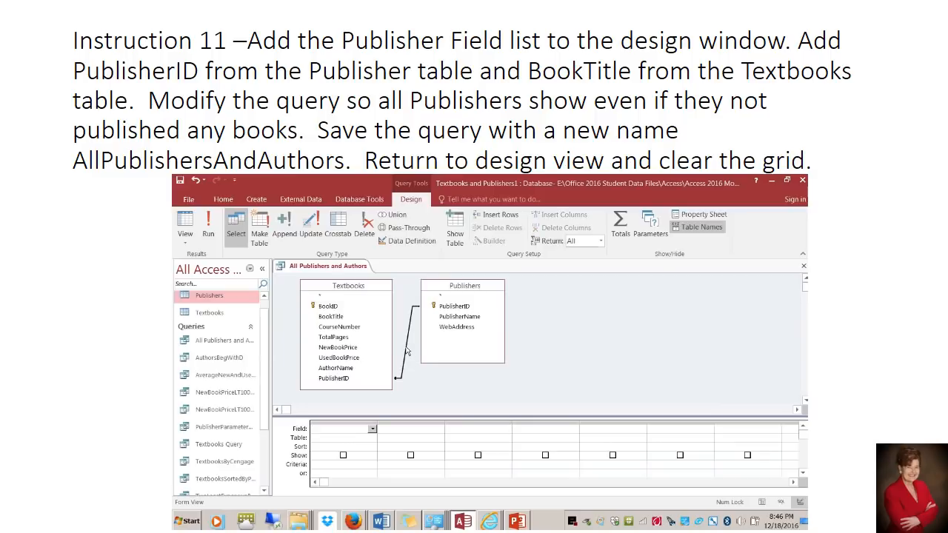
pyautogui.rightClick(407, 351)
pyautogui.click(445, 354)
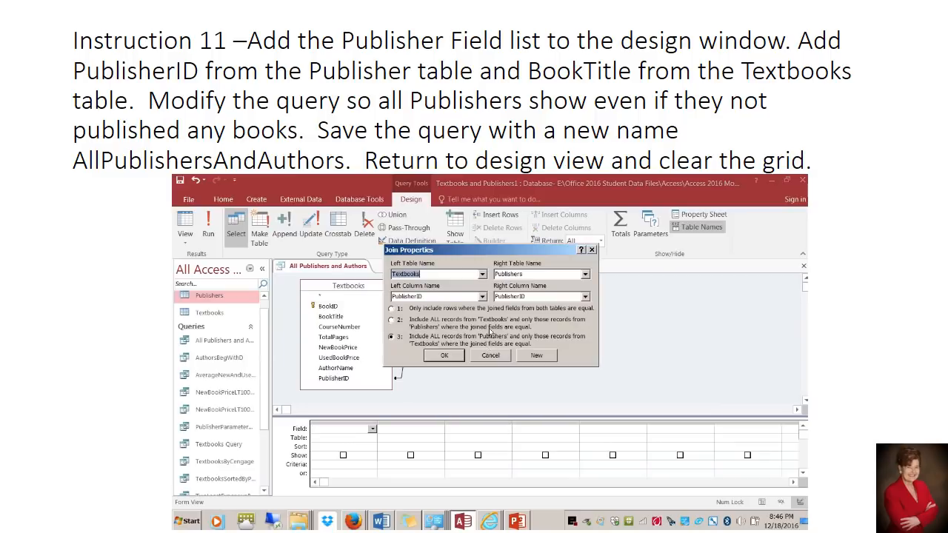
pyautogui.click(391, 308)
pyautogui.click(447, 356)
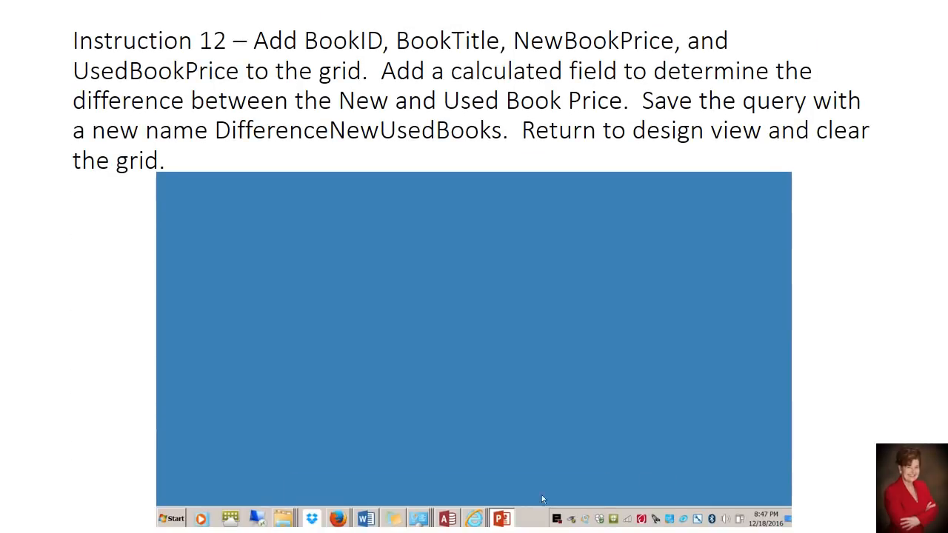
# Switch back to Access and add BookID, BookTitle, NewBookPrice and UsedBookPrice from Textbooks to the grid
pyautogui.click(448, 519)
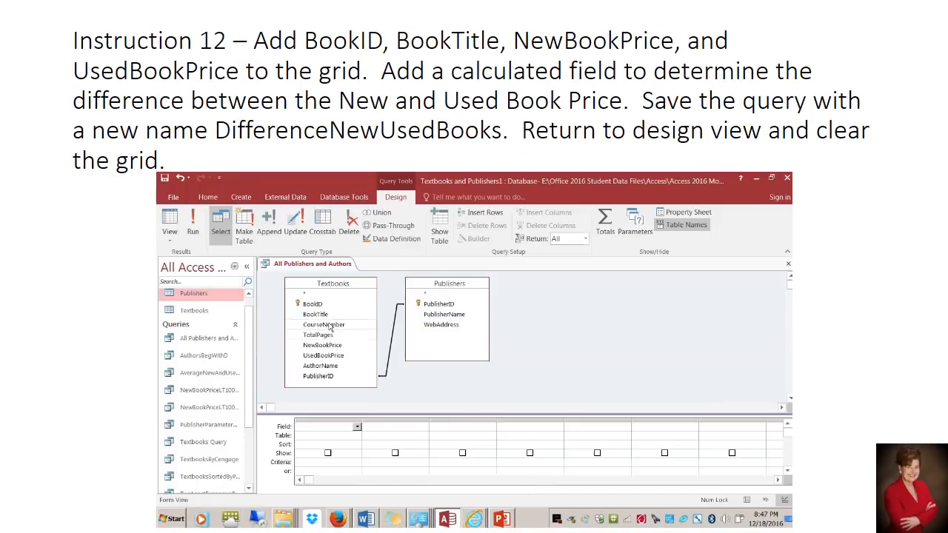
pyautogui.doubleClick(314, 304)
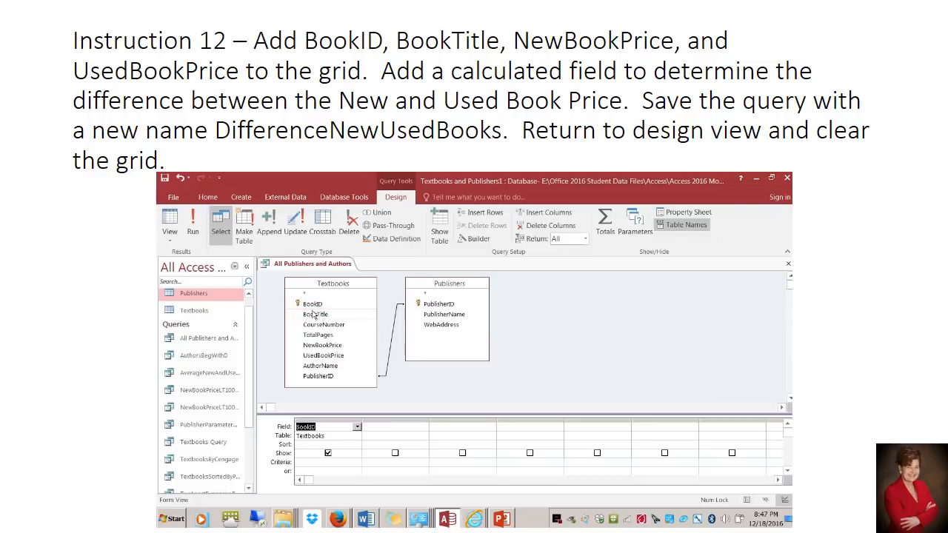
pyautogui.doubleClick(314, 314)
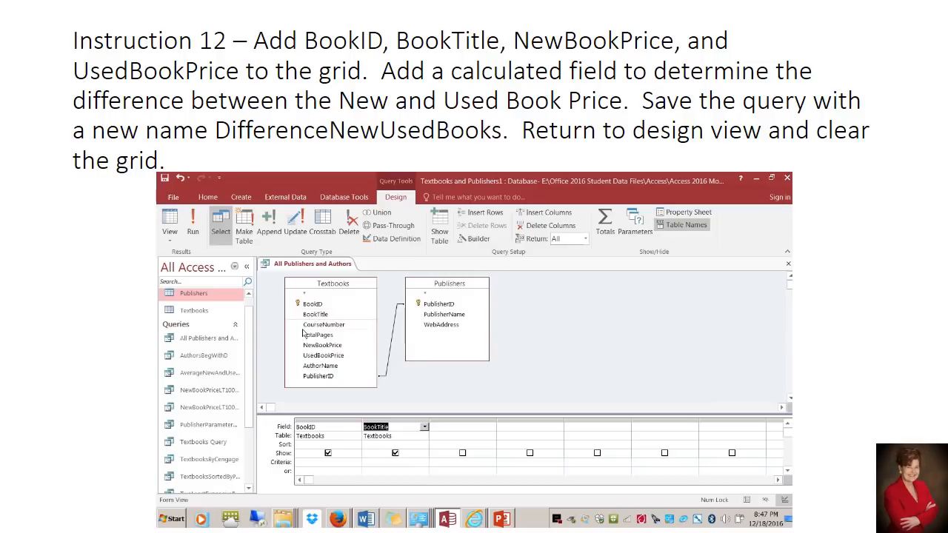
pyautogui.click(317, 348)
pyautogui.doubleClick(317, 346)
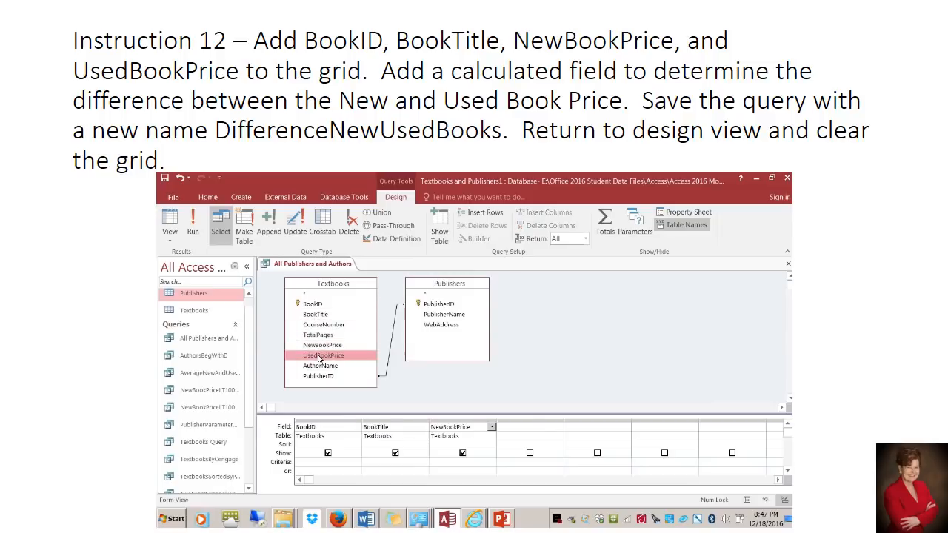
pyautogui.doubleClick(320, 356)
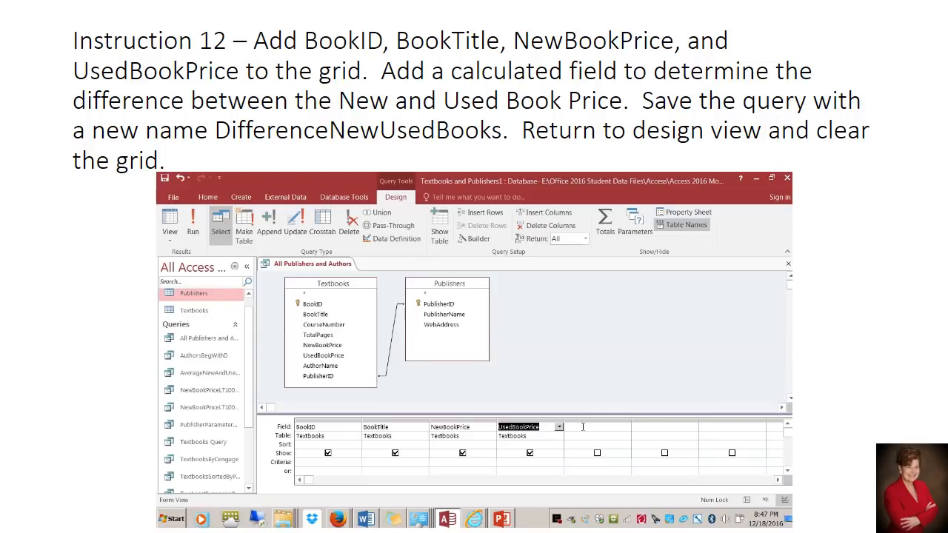
# Open the Zoom box for the first empty field column, enter the field name "Diff New and Used Books:", and move the box off the field lists
pyautogui.click(583, 427)
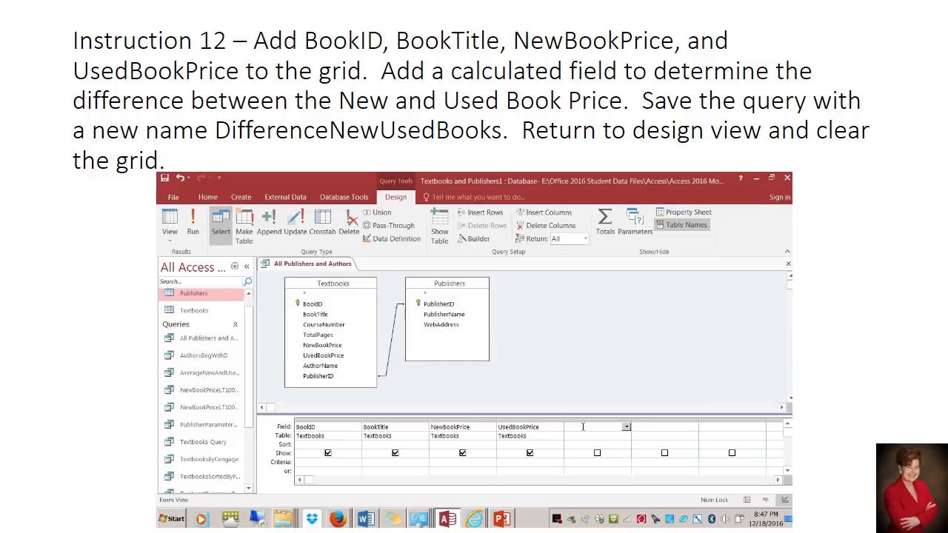
pyautogui.rightClick(583, 426)
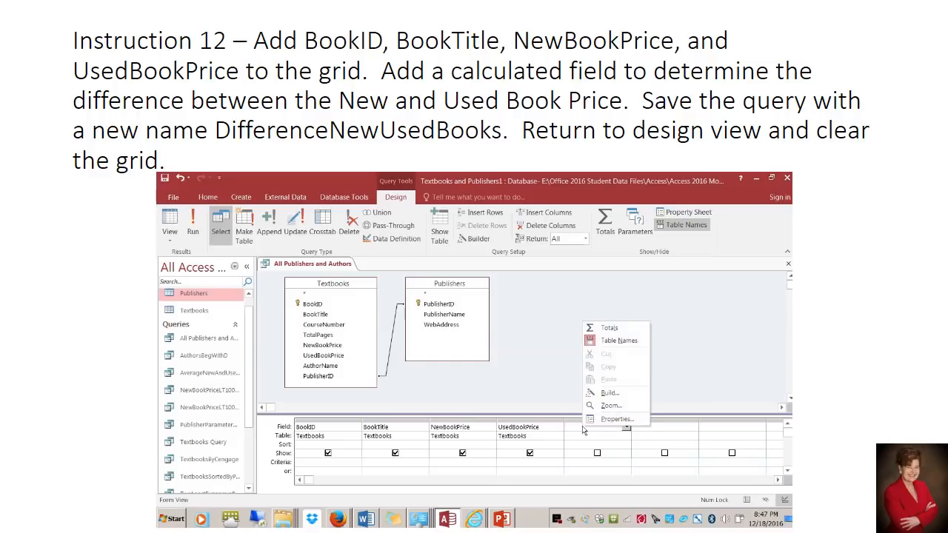
pyautogui.click(592, 413)
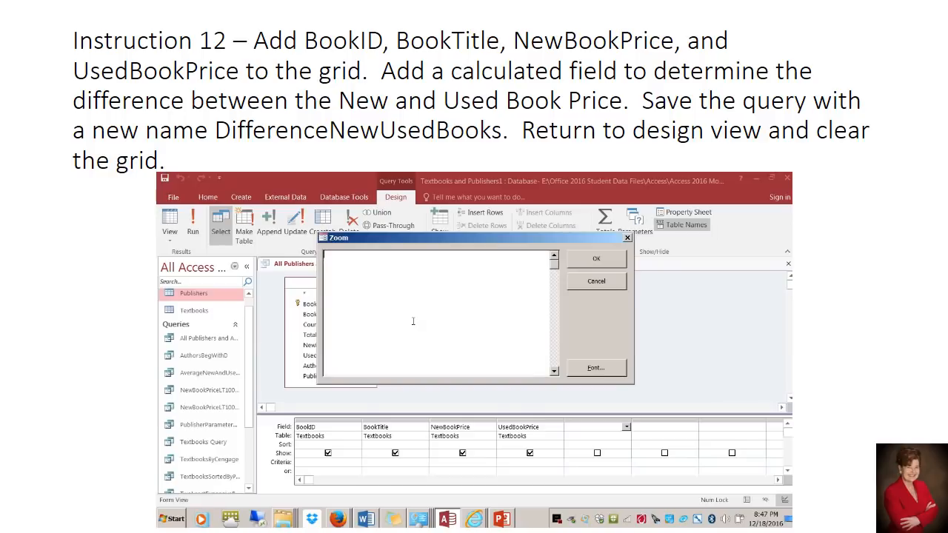
pyautogui.write('Diff')
pyautogui.write('eused')
pyautogui.press('BackSpace')
pyautogui.press('BackSpace')
pyautogui.press('BackSpace')
pyautogui.press('BackSpace')
pyautogui.write('New and Used Books:')
pyautogui.moveTo(436, 237); pyautogui.dragTo(508, 363)
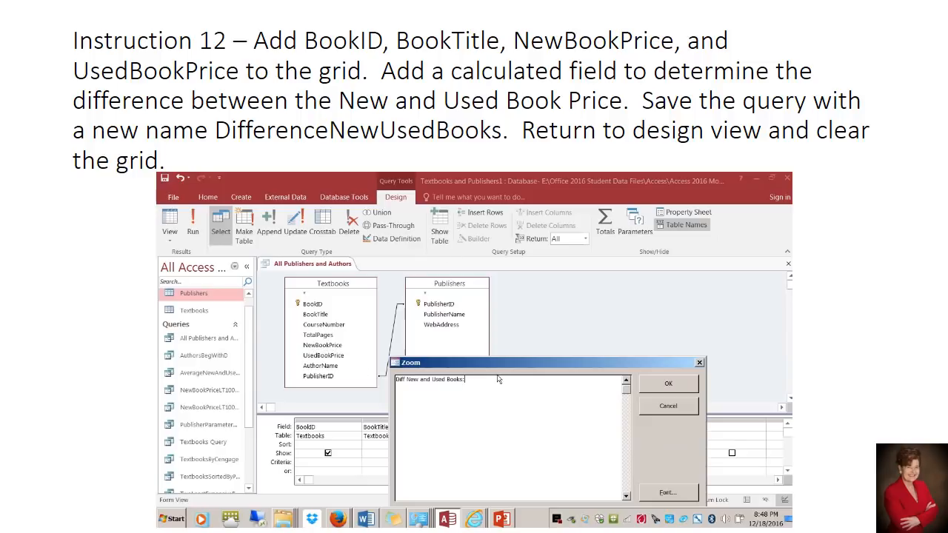
# Complete the calculated field with the expression [NewBookPrice]-[UsedBookPrice] and run the query
pyautogui.write('[NewBookPrice]')
pyautogui.write('UsedBookPrice]')
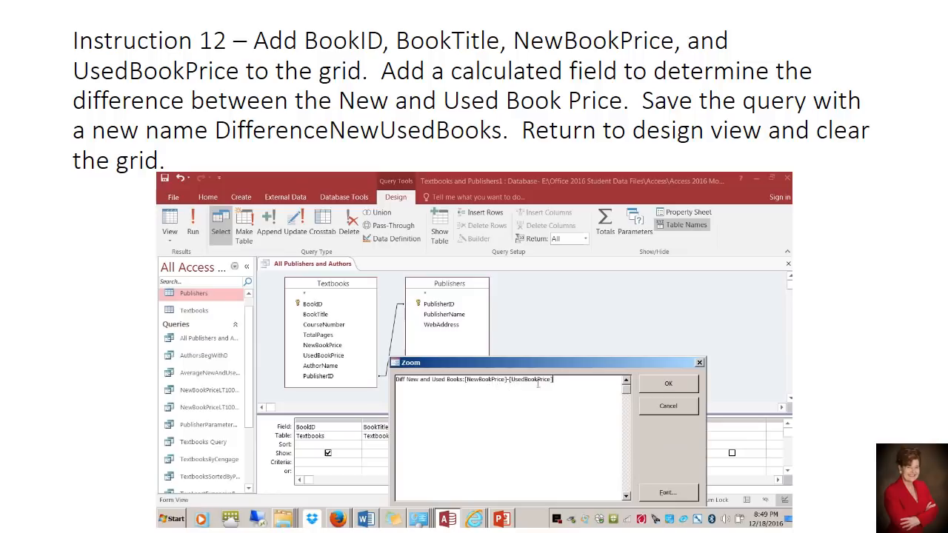
pyautogui.click(661, 384)
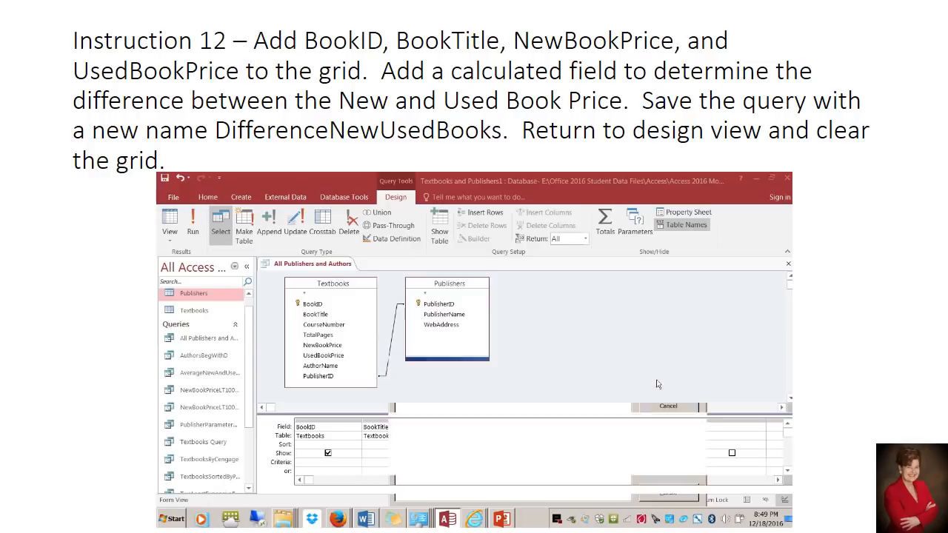
pyautogui.click(196, 232)
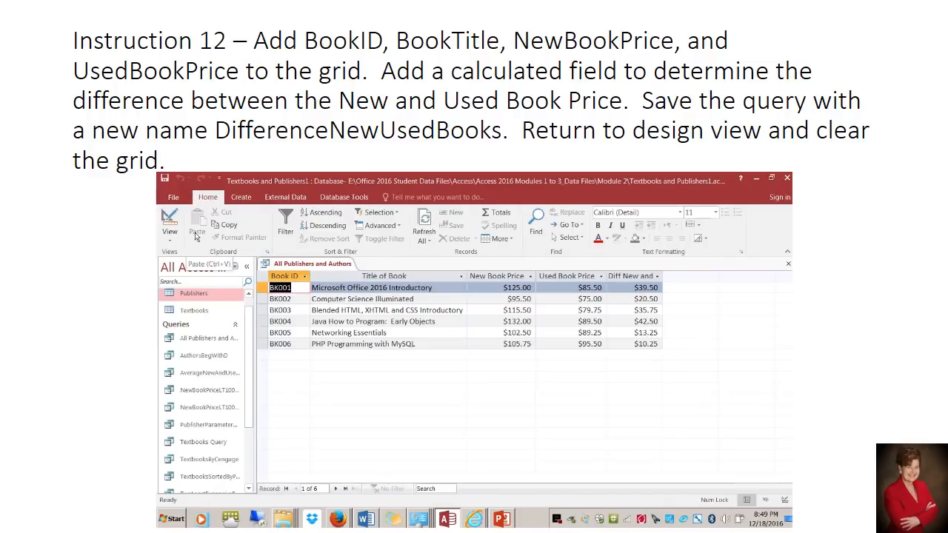
# Fit the Diff New and Used Books column to its heading and save the query as a new object named DifferenceNewUsedBooks
pyautogui.doubleClick(664, 276)
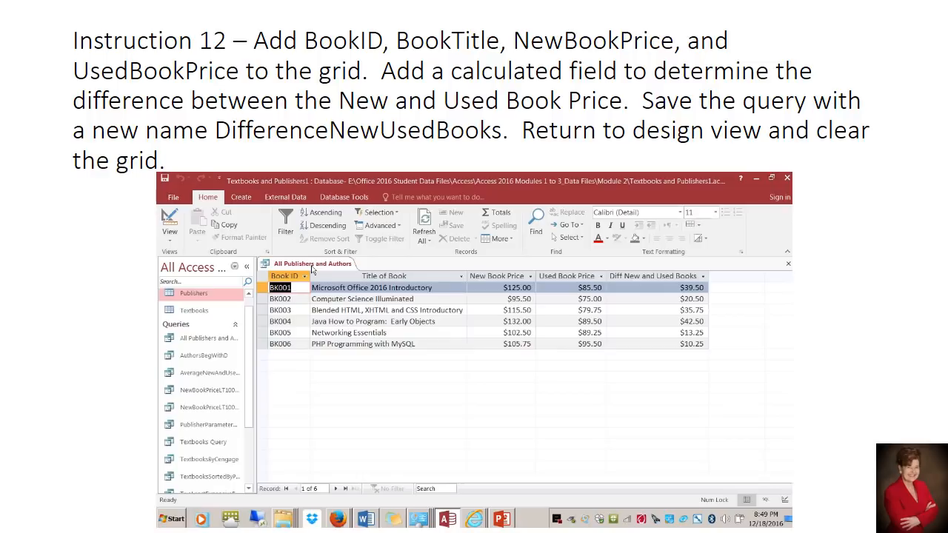
pyautogui.click(169, 197)
pyautogui.click(180, 302)
pyautogui.click(318, 319)
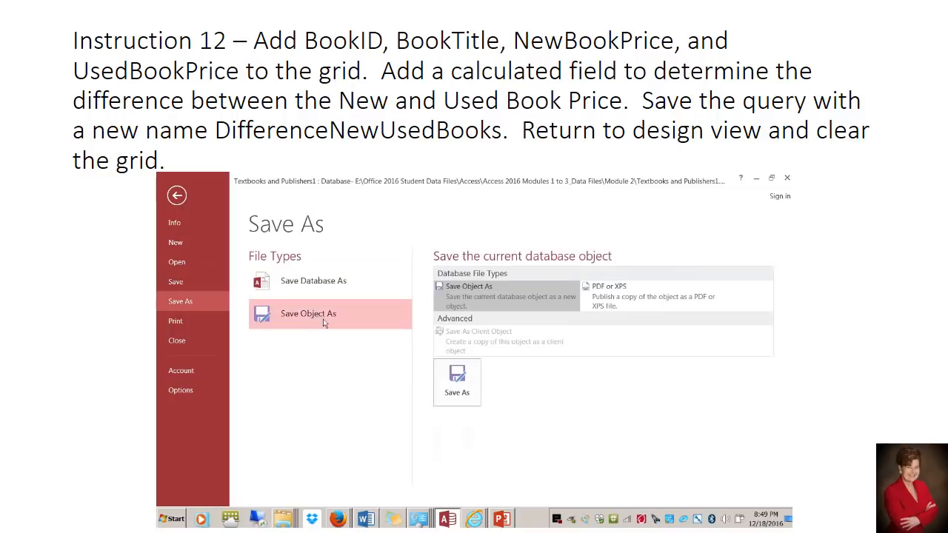
pyautogui.click(452, 382)
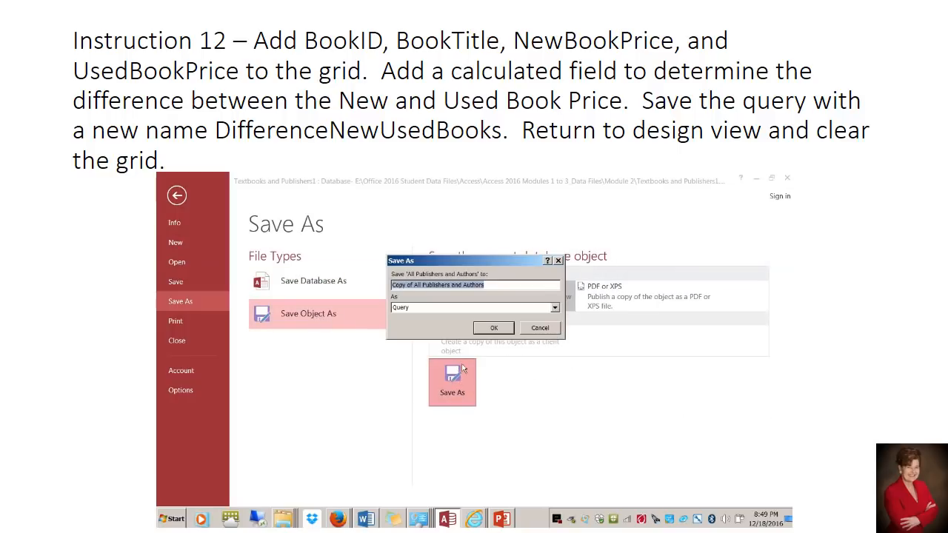
pyautogui.write('D')
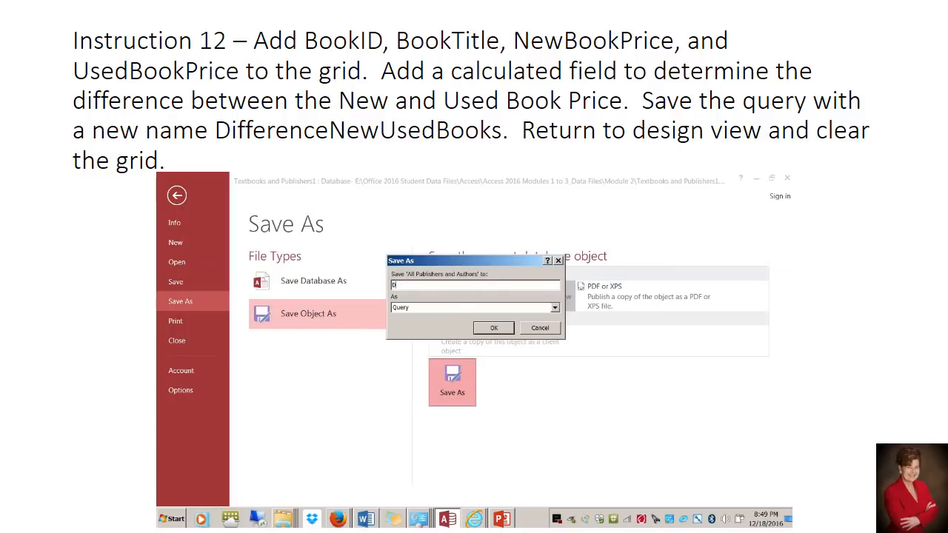
pyautogui.write('iffrenceNewUsedBooks')
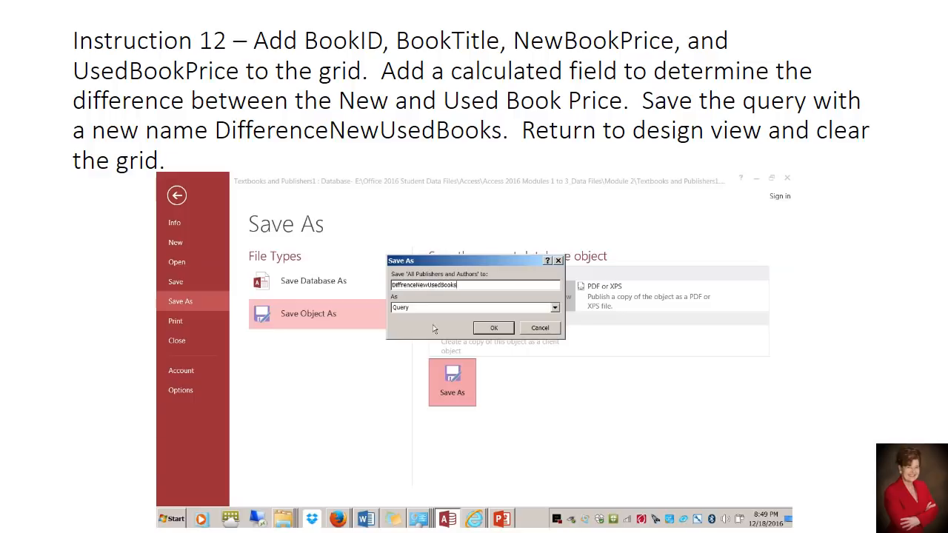
pyautogui.click(401, 285)
pyautogui.write('ere')
pyautogui.click(487, 332)
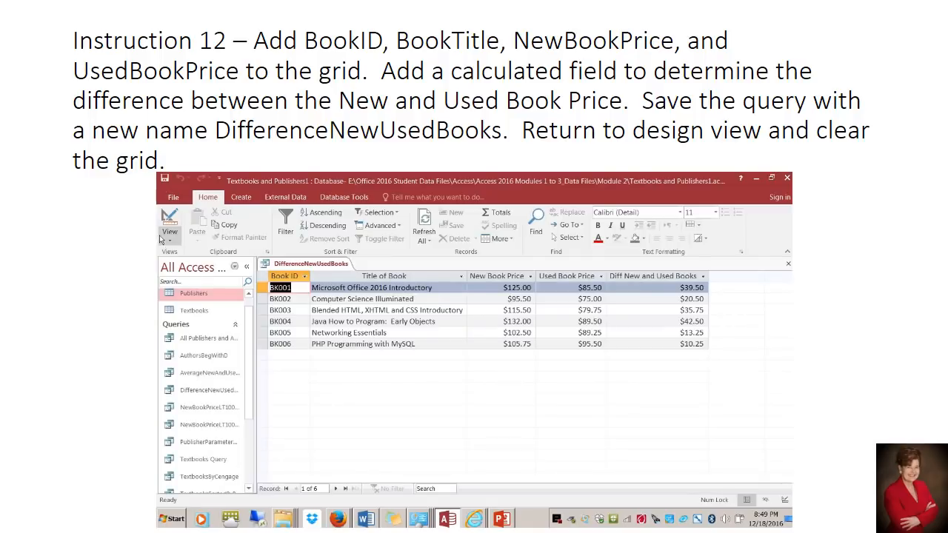
# Return to Design View and clear all five field columns from the DifferenceNewUsedBooks design grid
pyautogui.click(168, 241)
pyautogui.click(168, 241)
pyautogui.click(167, 241)
pyautogui.click(194, 308)
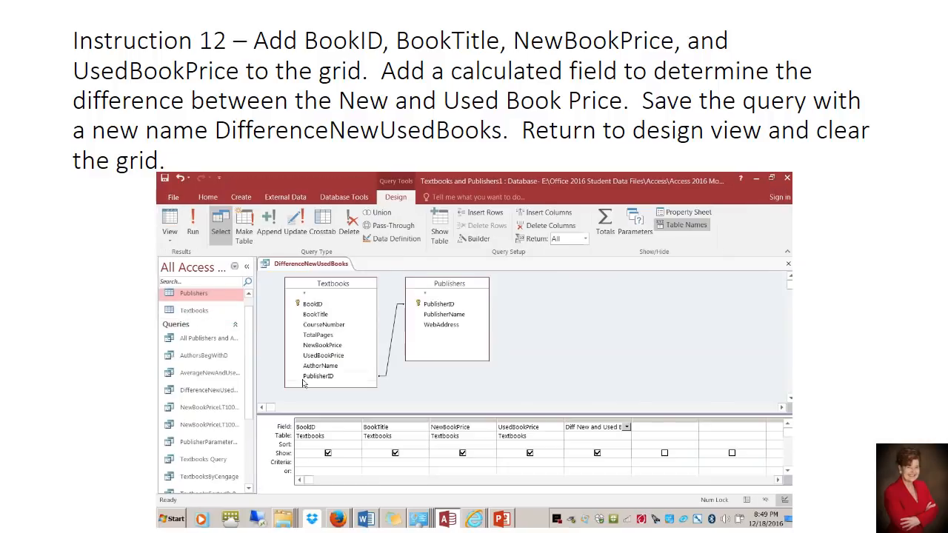
pyautogui.moveTo(318, 422); pyautogui.dragTo(597, 421)
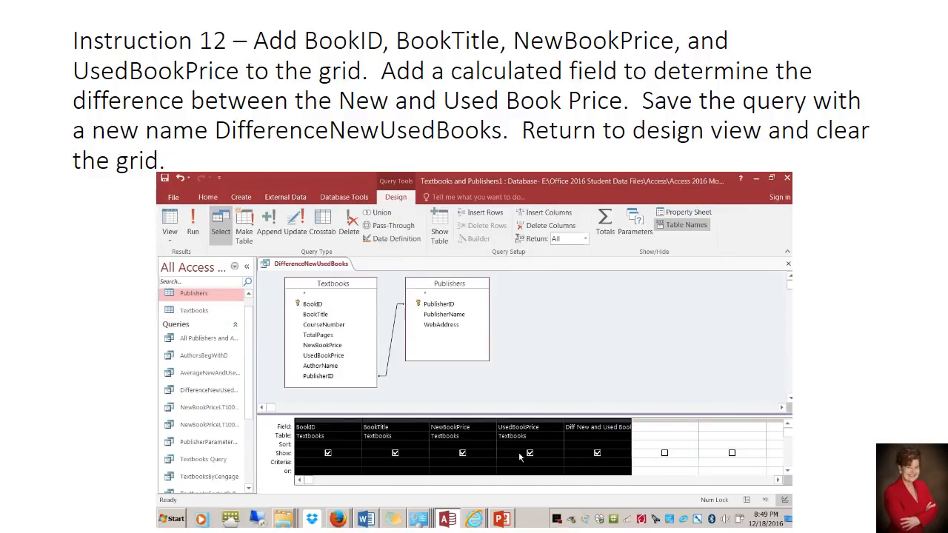
pyautogui.press('Delete')
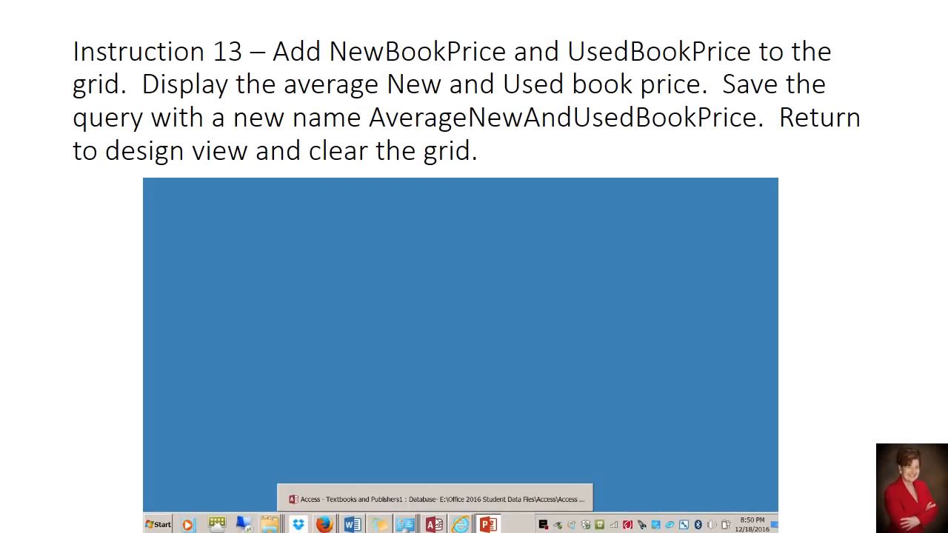
# Switch back to Access, add NewBookPrice and UsedBookPrice from Textbooks to the grid, and show the Total row
pyautogui.click(437, 524)
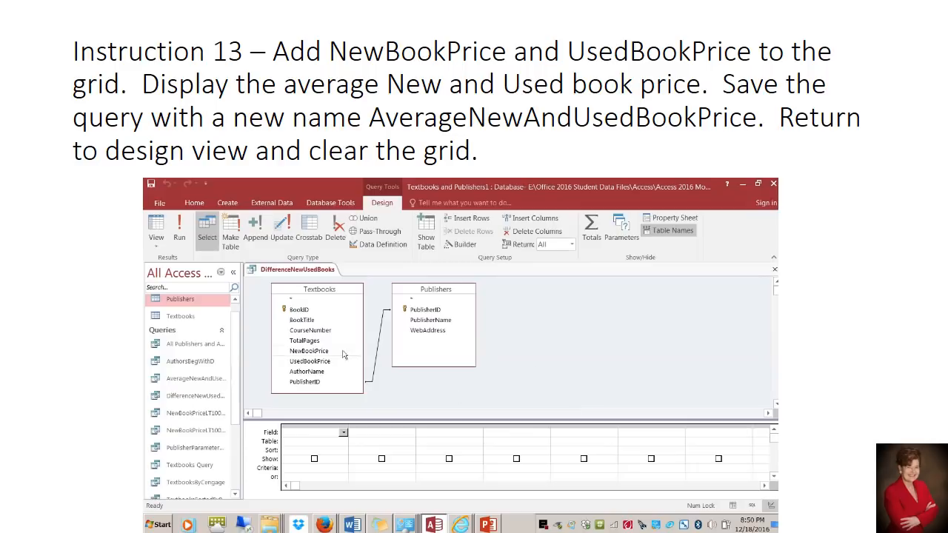
pyautogui.doubleClick(316, 353)
pyautogui.doubleClick(309, 362)
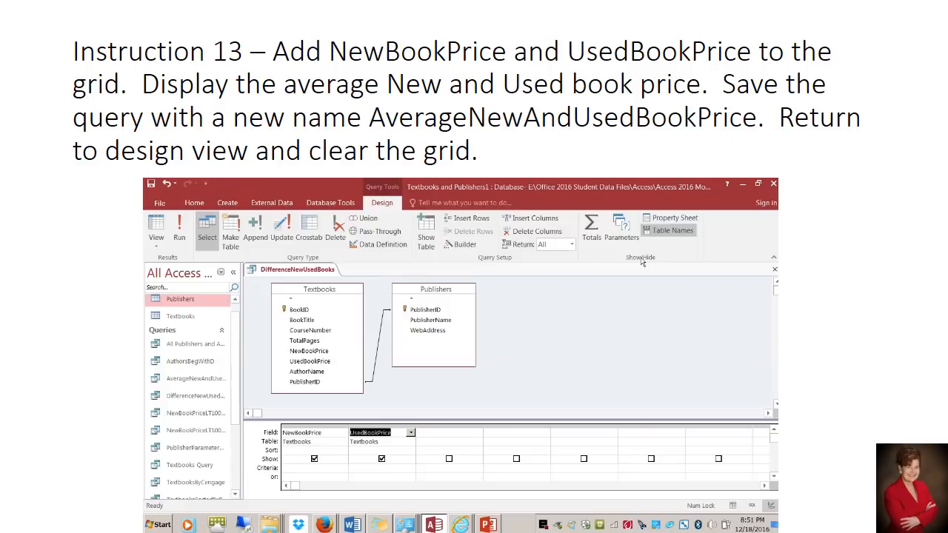
pyautogui.click(592, 237)
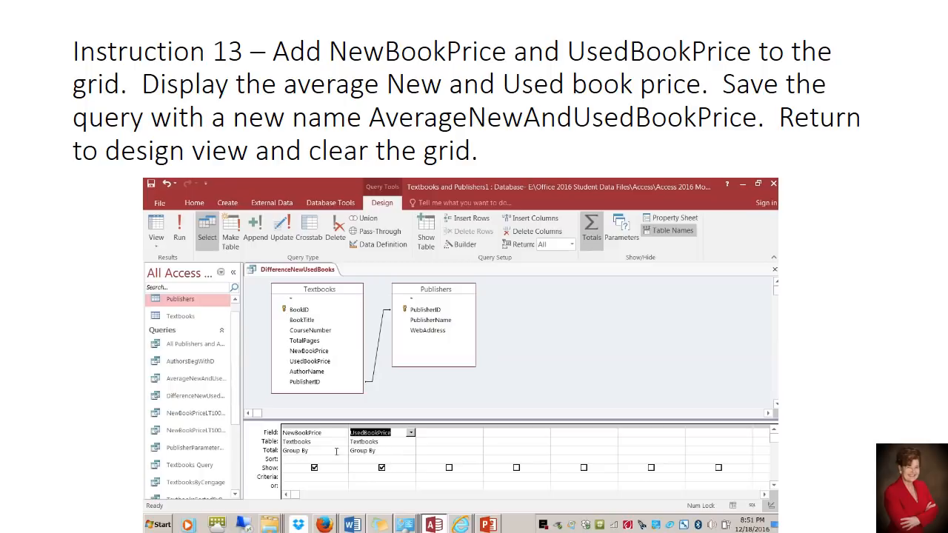
# Set the Total function to Avg for both NewBookPrice and UsedBookPrice and run the query
pyautogui.click(314, 451)
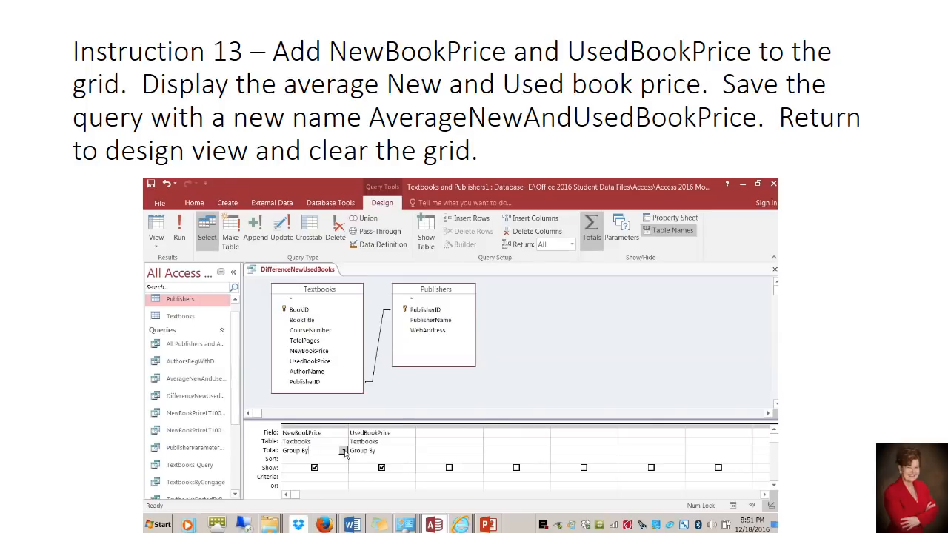
pyautogui.click(343, 451)
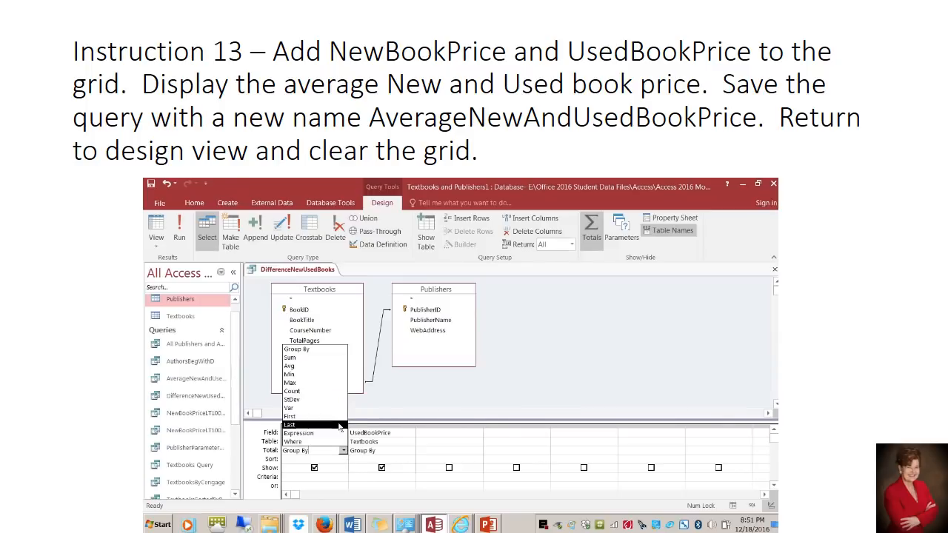
pyautogui.click(337, 366)
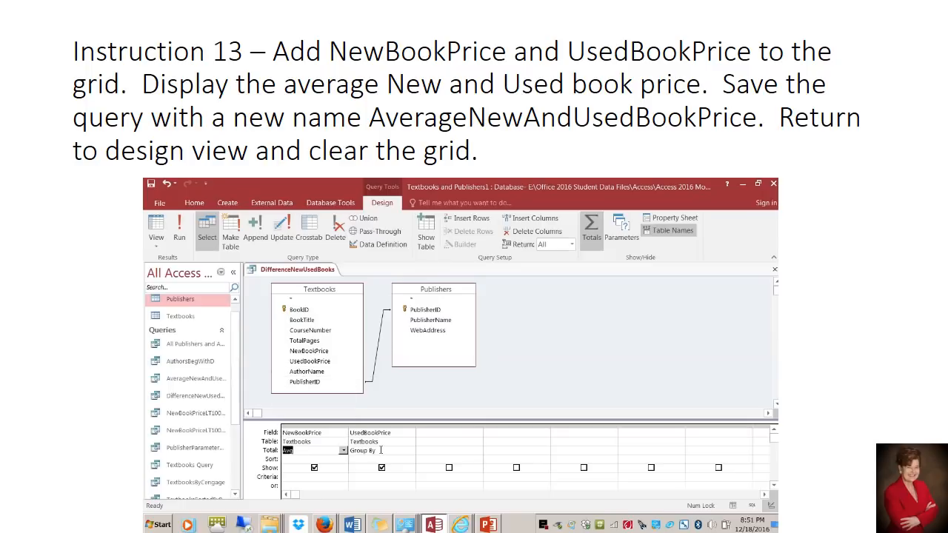
pyautogui.click(381, 450)
pyautogui.click(412, 451)
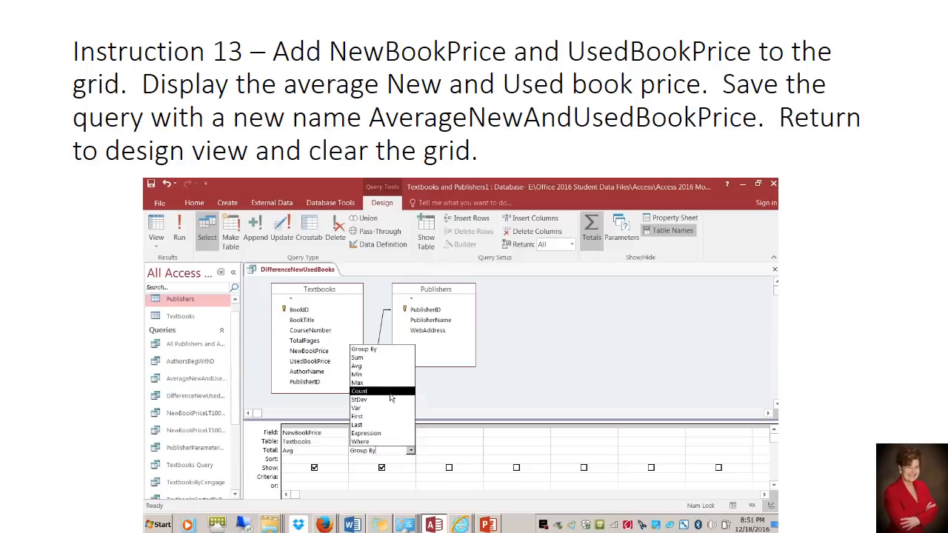
pyautogui.click(391, 366)
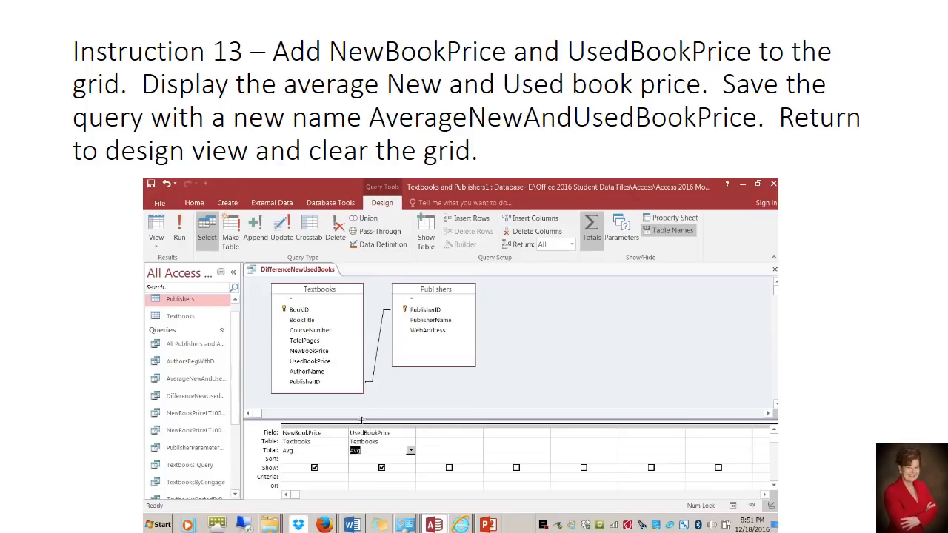
pyautogui.click(179, 238)
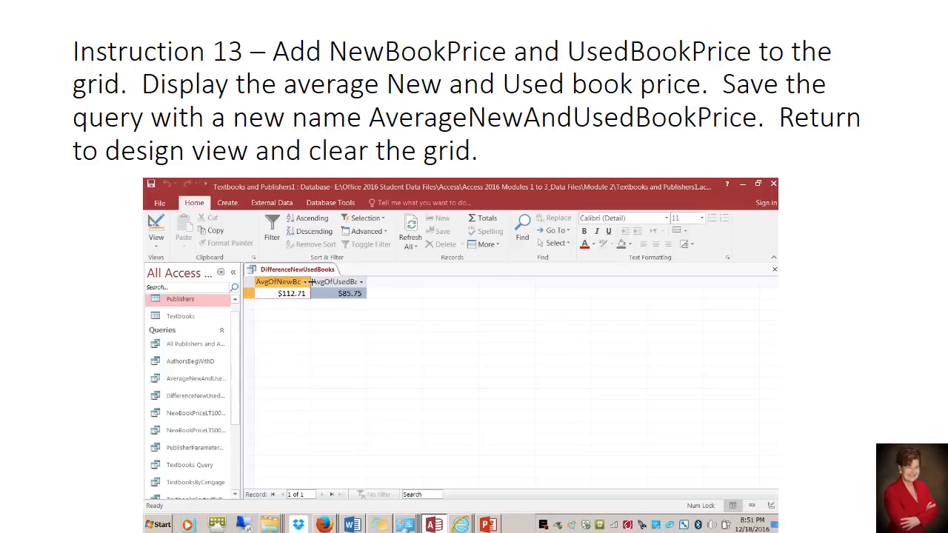
# Fit both average columns to their headings and save the query object as AverageNewAndUsedBookPrice, replacing the existing query of that name
pyautogui.doubleClick(311, 283)
pyautogui.doubleClick(397, 283)
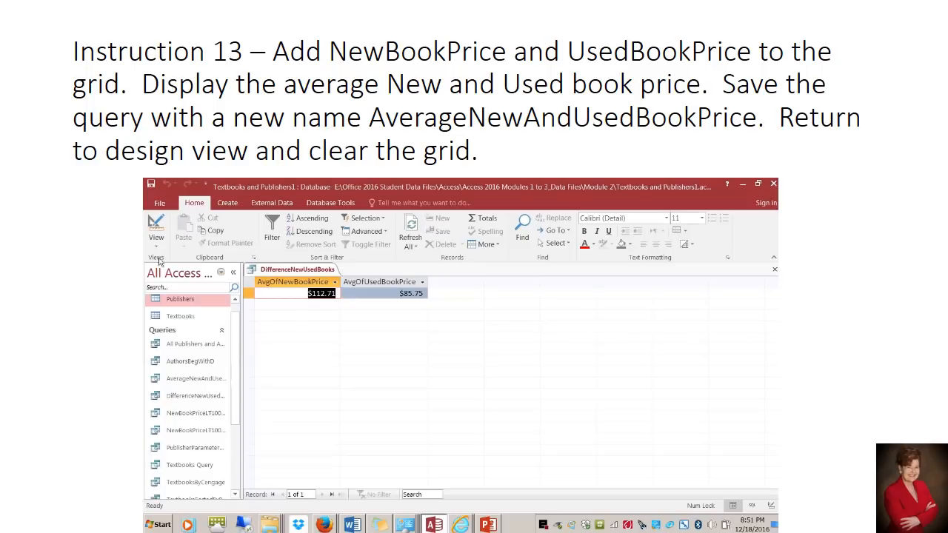
pyautogui.click(155, 203)
pyautogui.click(167, 307)
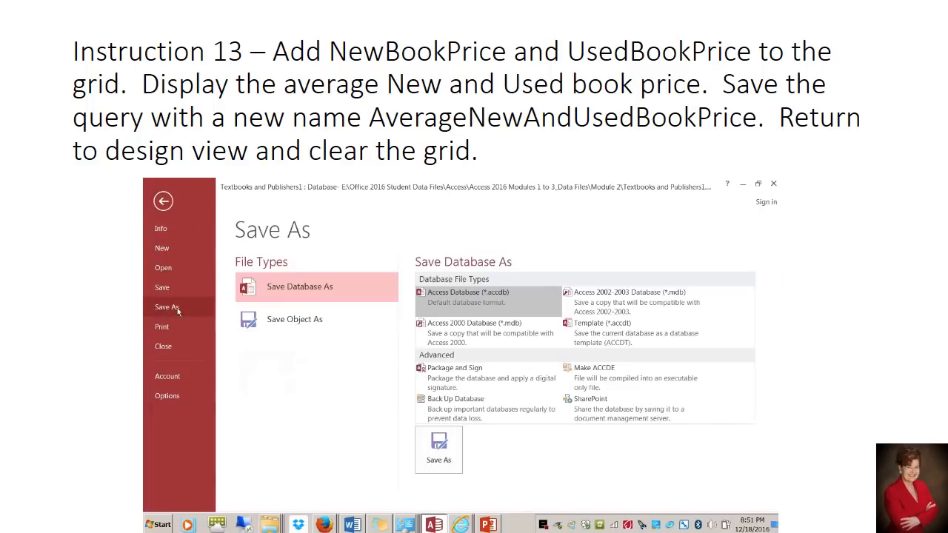
pyautogui.click(289, 326)
pyautogui.click(438, 389)
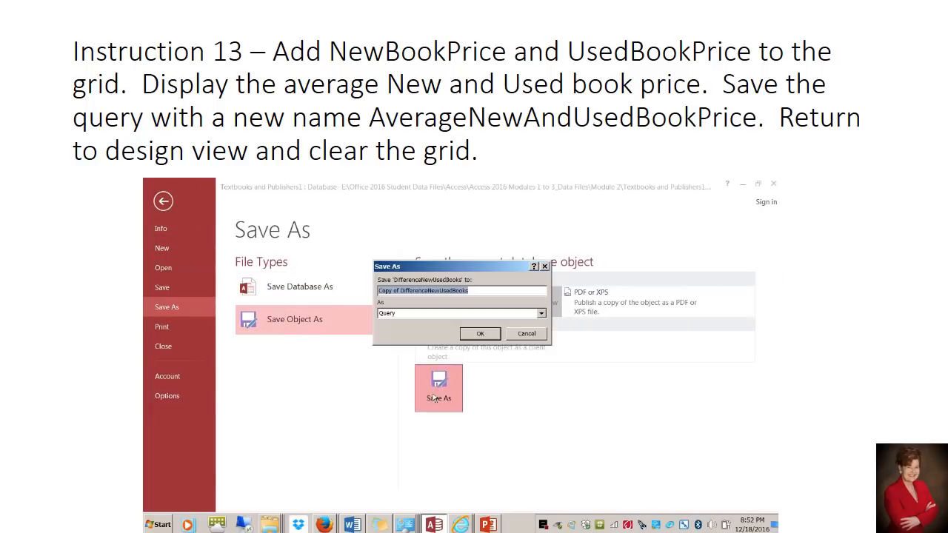
pyautogui.write('AverageNewAndUsed')
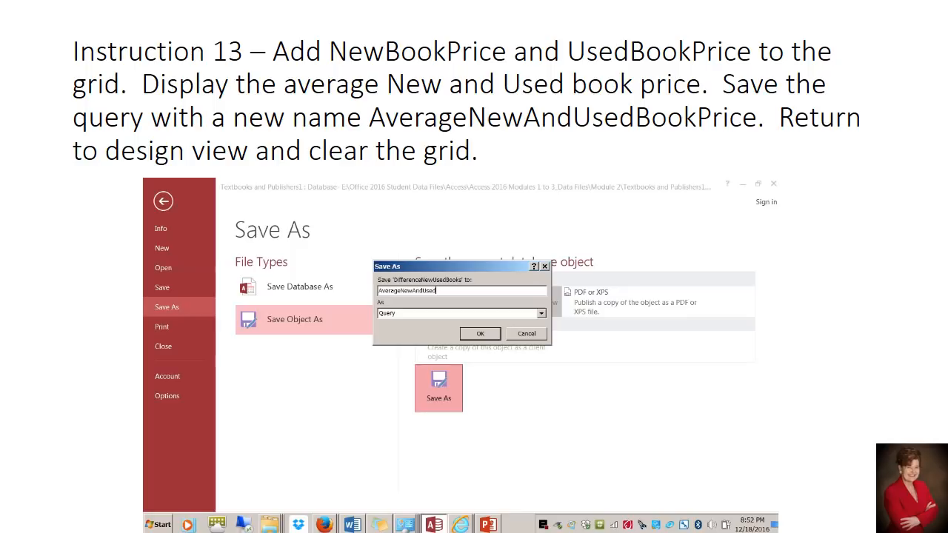
pyautogui.write('BookPrice')
pyautogui.click(483, 335)
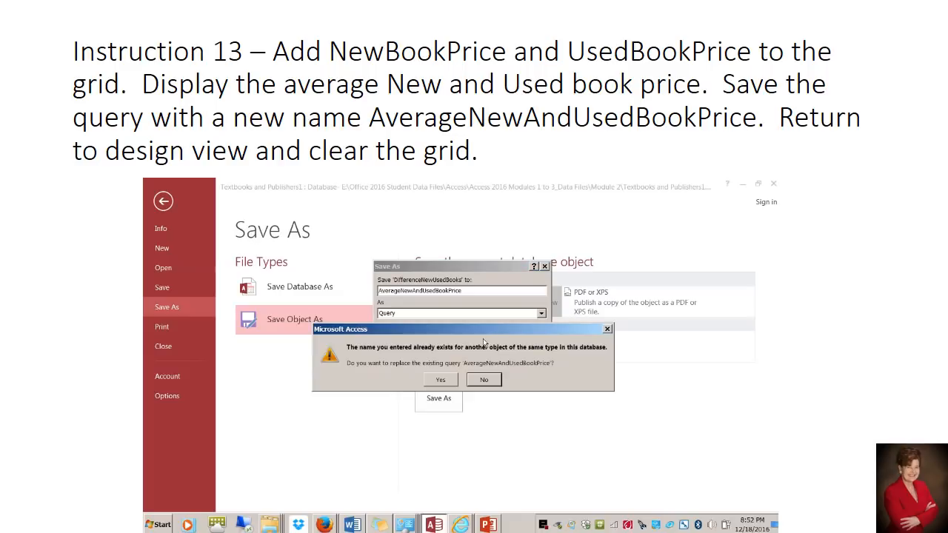
pyautogui.click(442, 380)
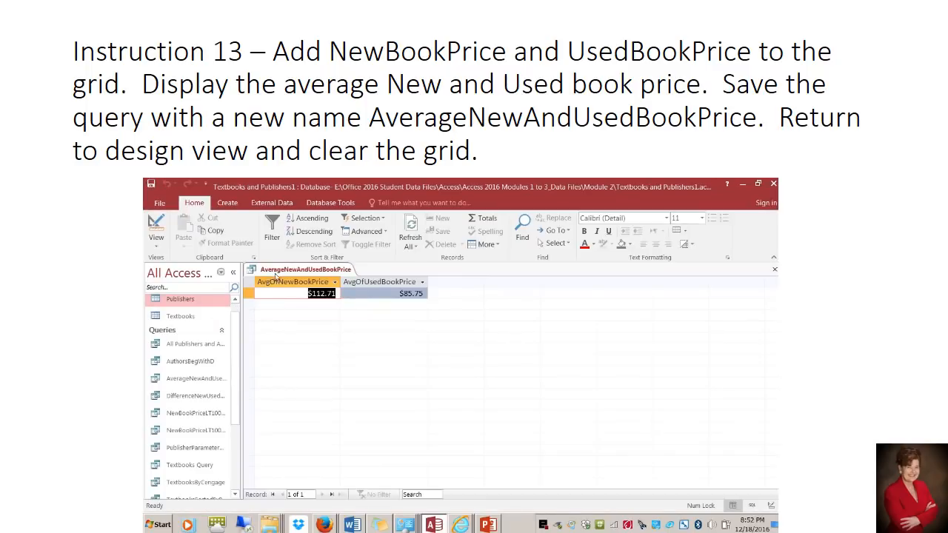
# Return to Design View and delete the NewBookPrice and UsedBookPrice columns from the AverageNewAndUsedBookPrice grid
pyautogui.click(156, 244)
pyautogui.click(174, 316)
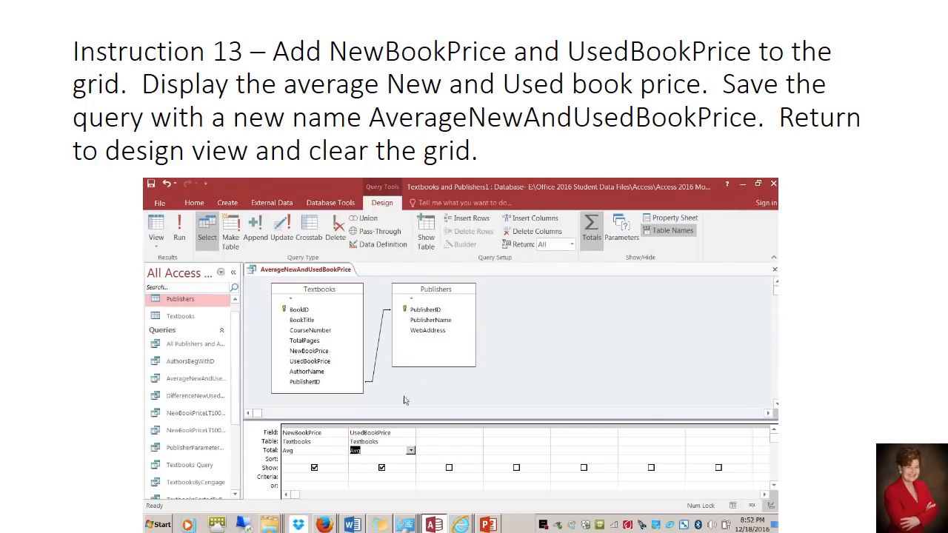
pyautogui.click(320, 426)
pyautogui.moveTo(320, 425); pyautogui.dragTo(381, 426)
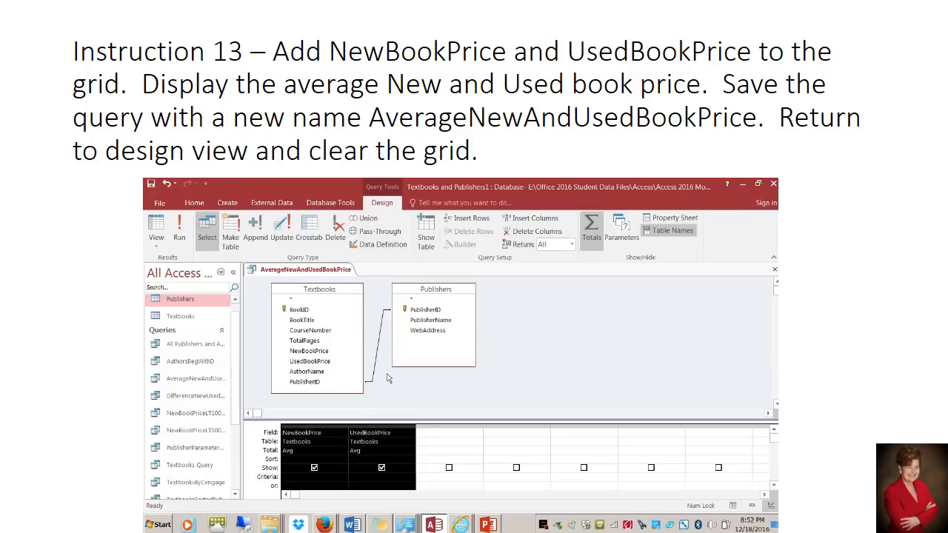
pyautogui.press('Delete')
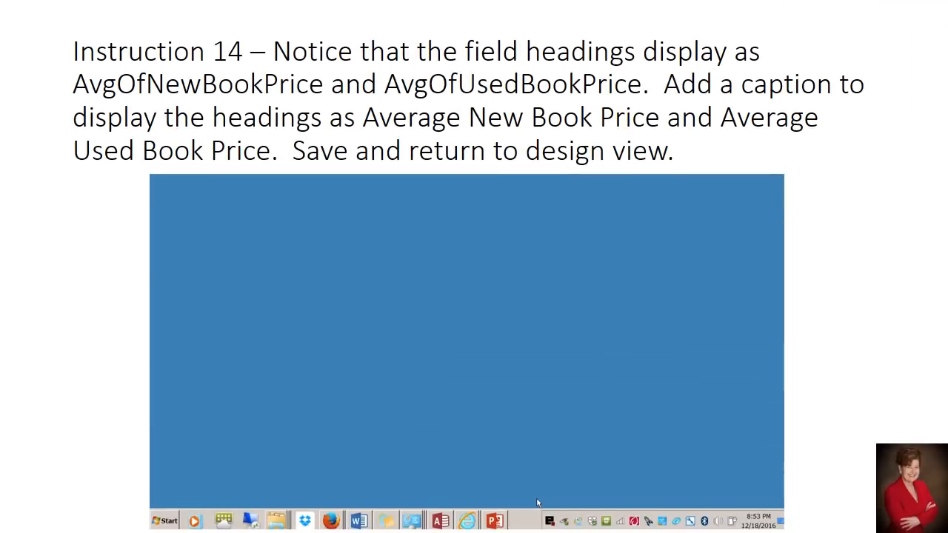
# Switch back to Access and close the AverageNewAndUsedBookPrice query without saving the changes
pyautogui.click(441, 522)
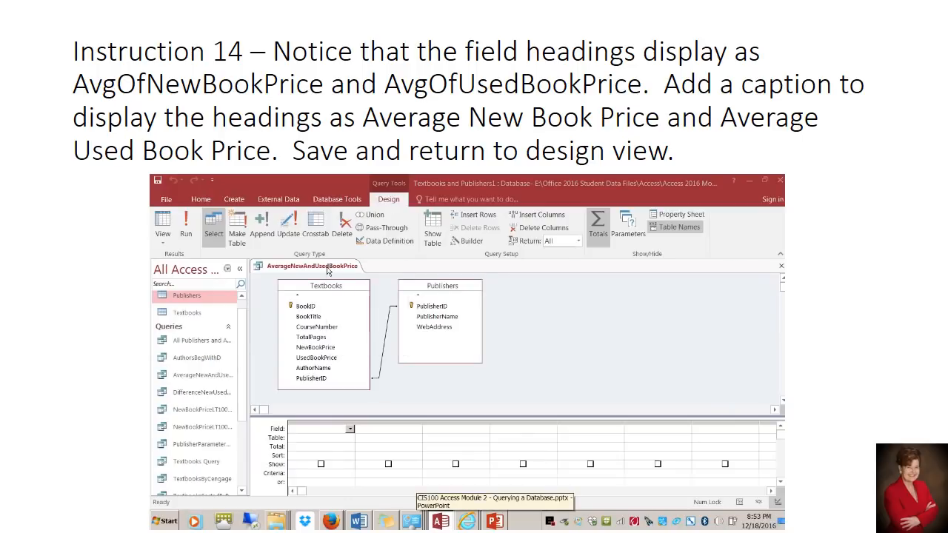
pyautogui.rightClick(328, 272)
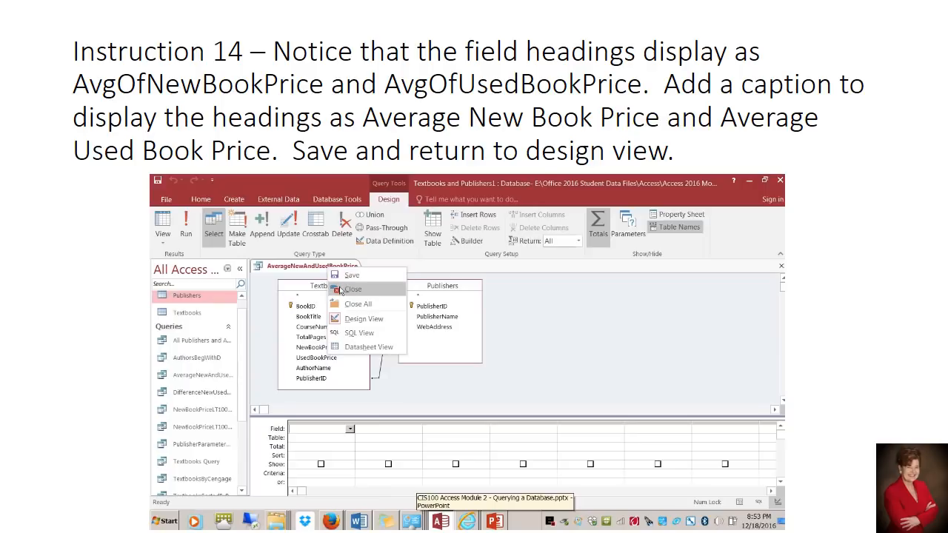
pyautogui.click(343, 287)
pyautogui.click(476, 377)
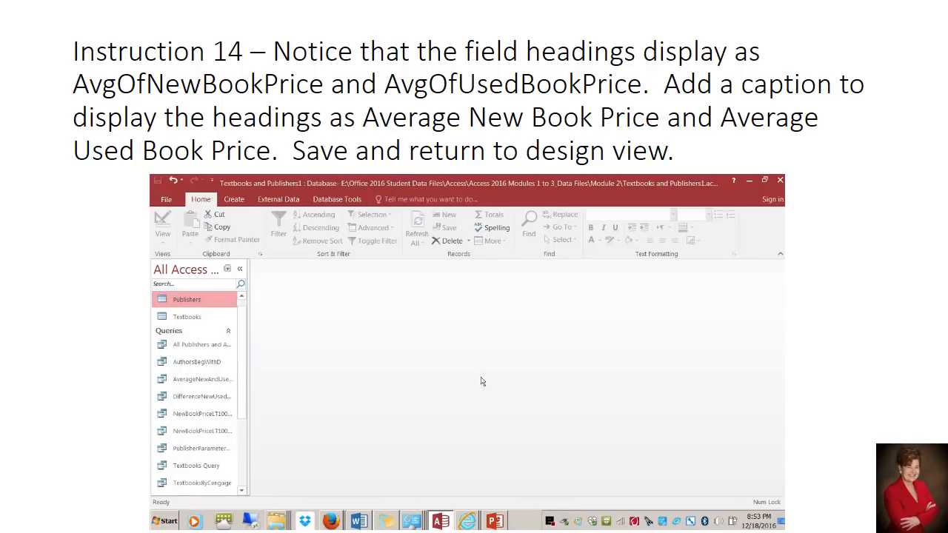
# Reopen the saved AverageNewAndUsedBookPrice query in Design View and place the cursor in its NewBookPrice field
pyautogui.click(215, 385)
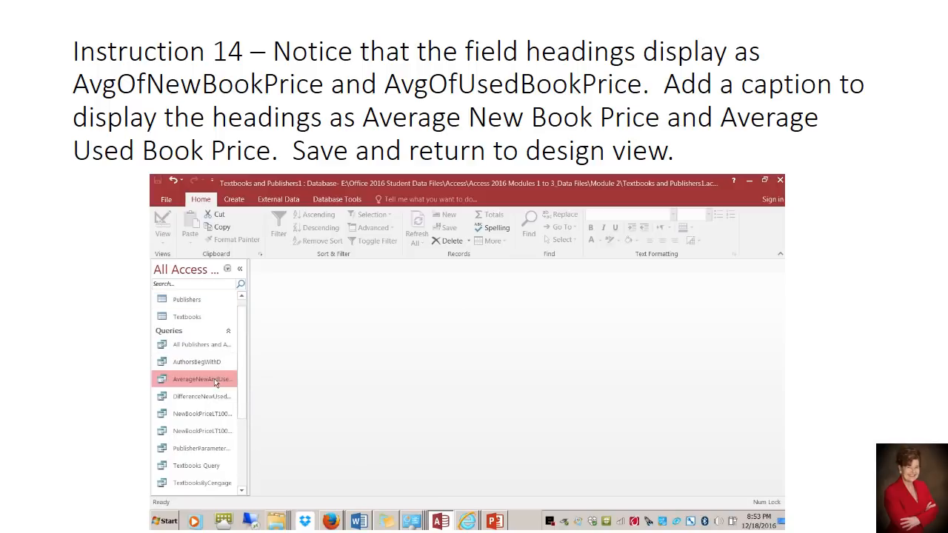
pyautogui.doubleClick(214, 379)
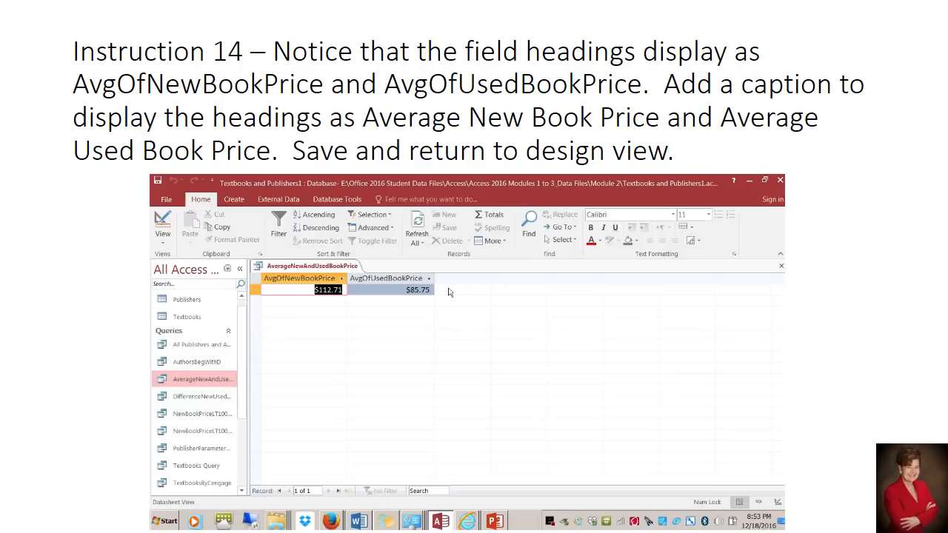
pyautogui.click(162, 243)
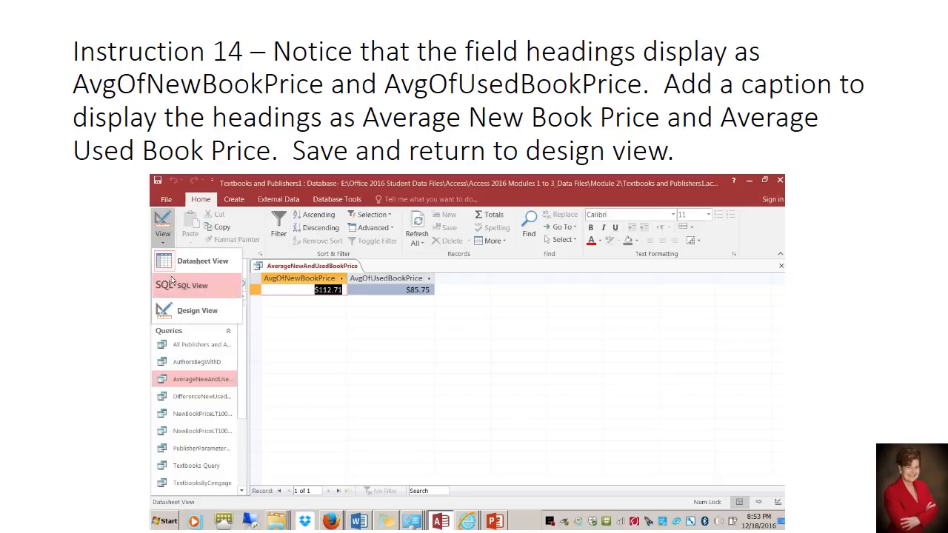
pyautogui.click(189, 310)
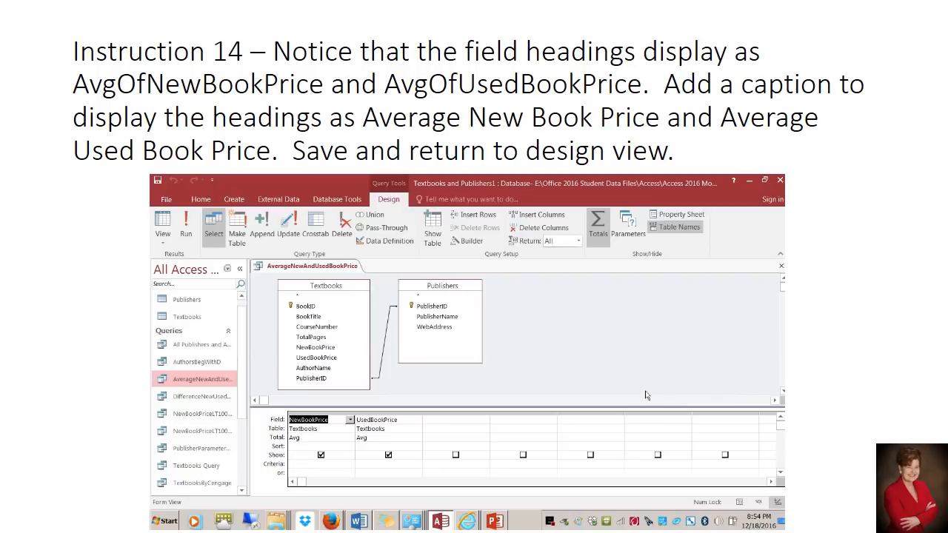
pyautogui.click(310, 420)
# Open the field properties of the NewBookPrice column and give it the caption Average New Book Price
pyautogui.click(681, 215)
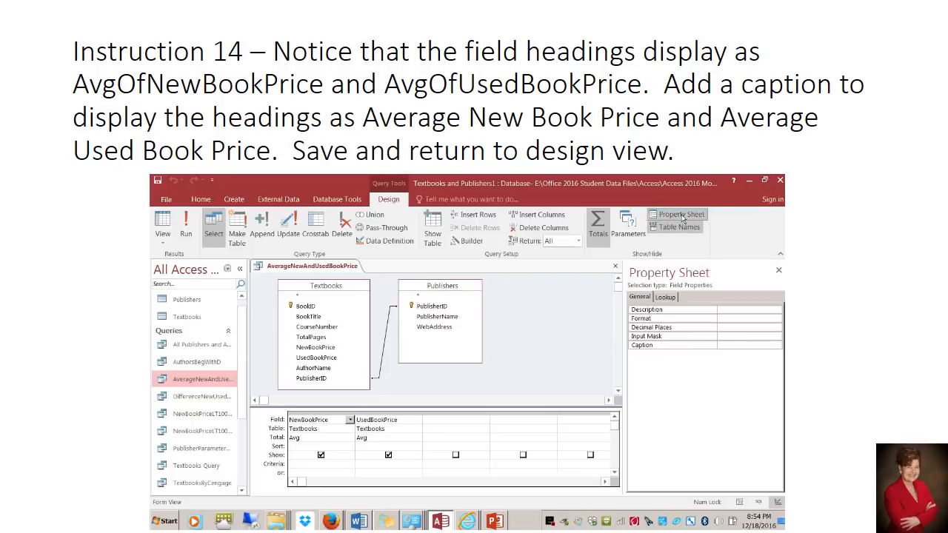
pyautogui.click(723, 345)
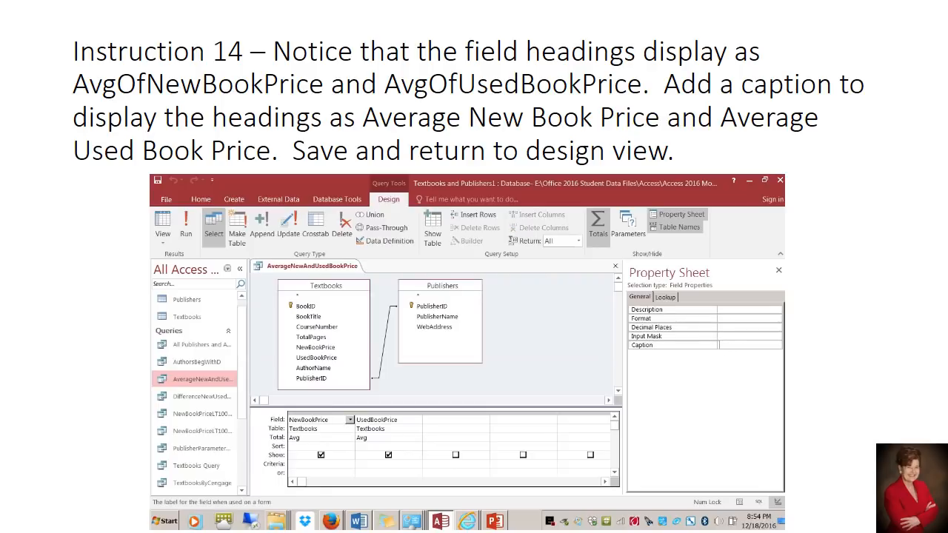
pyautogui.write('Aver')
pyautogui.write('age')
pyautogui.write(' New Book')
pyautogui.write(' Price')
# Give the UsedBookPrice column the caption Average Used Book Price
pyautogui.click(385, 420)
pyautogui.click(722, 346)
pyautogui.write('Average Used Book Price')
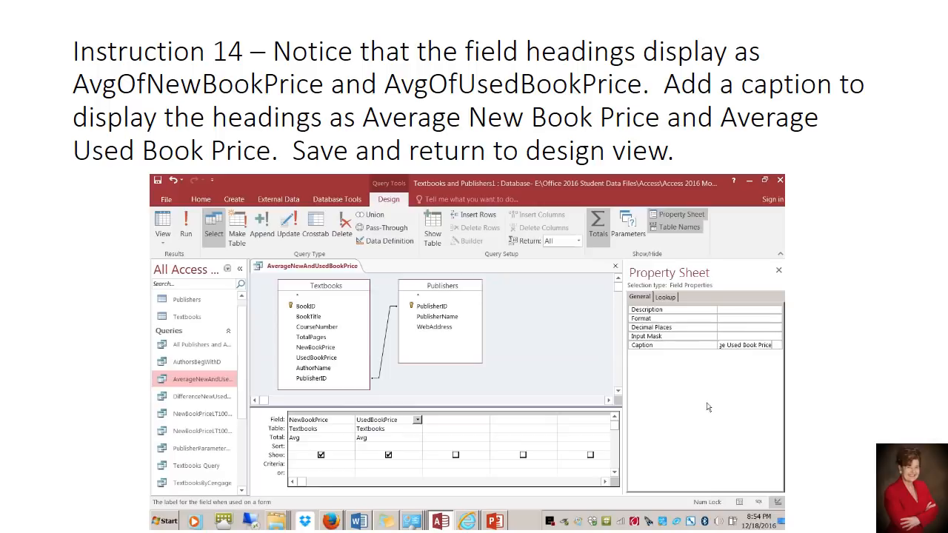
# Run the query and fit the Average New Book Price and Average Used Book Price columns to their headings
pyautogui.click(184, 235)
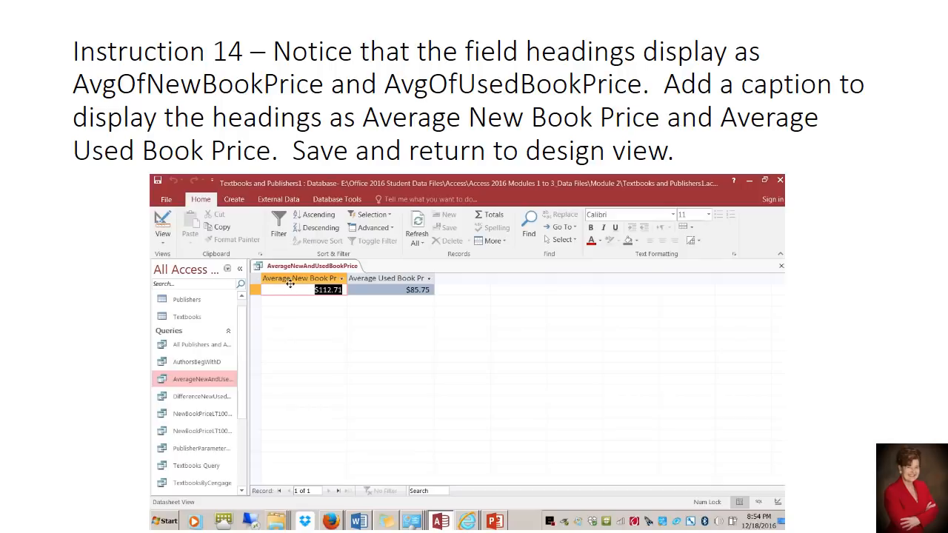
pyautogui.doubleClick(346, 278)
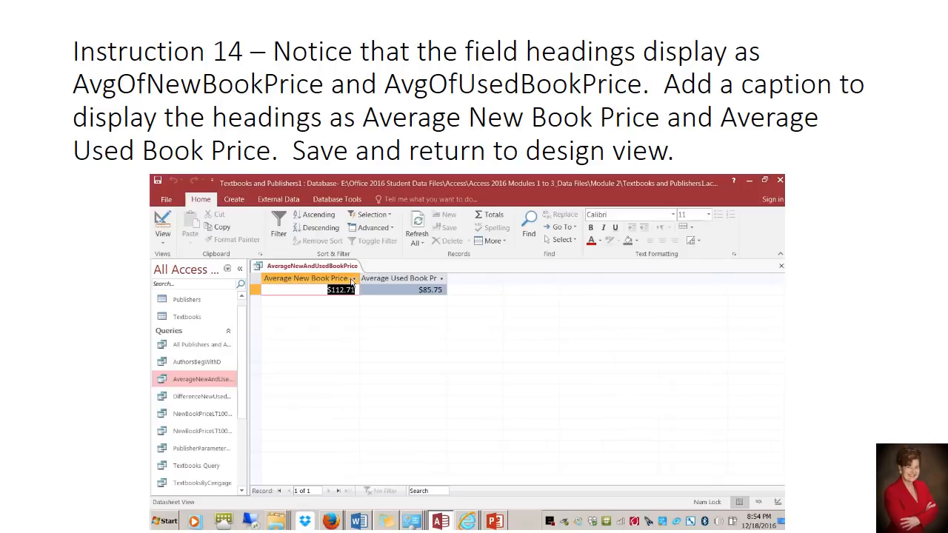
pyautogui.doubleClick(448, 278)
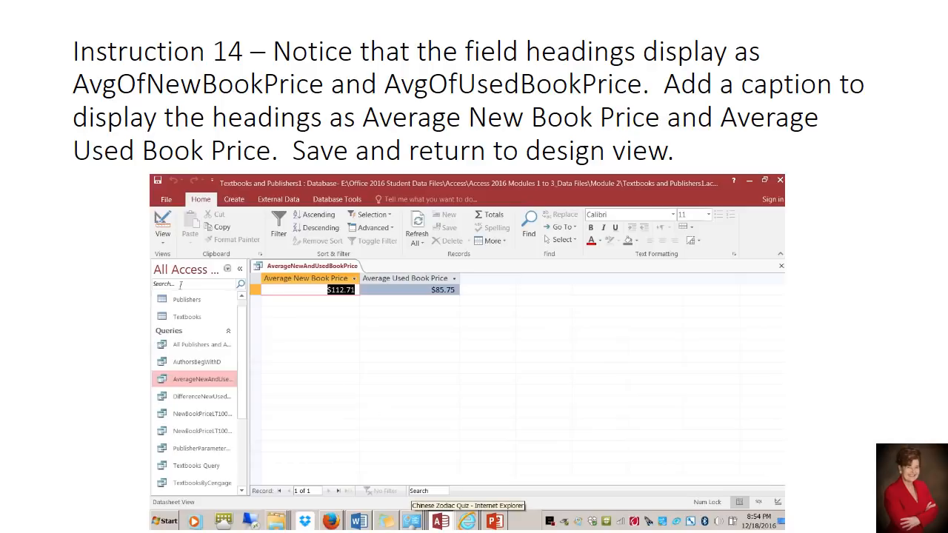
# Return the AverageNewAndUsedBookPrice query to Design View and close its Property Sheet
pyautogui.click(164, 247)
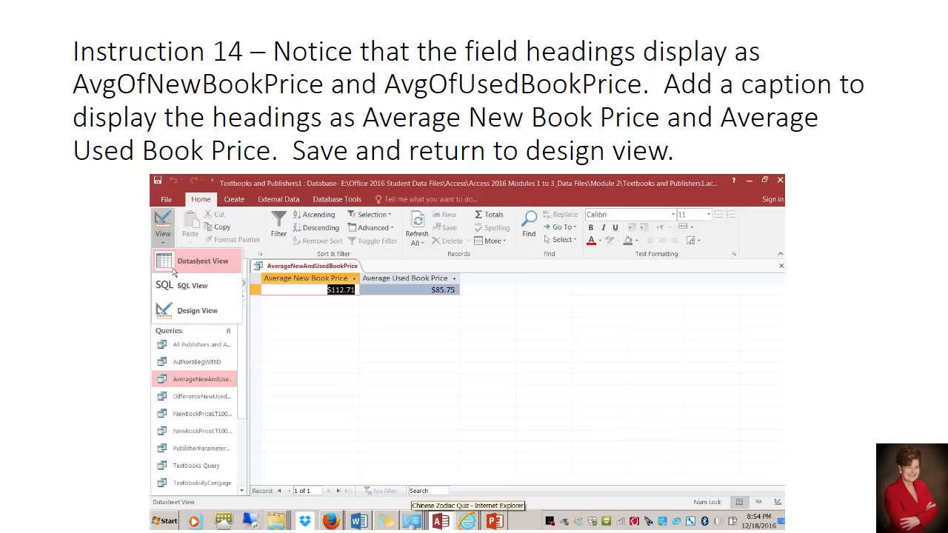
pyautogui.click(189, 311)
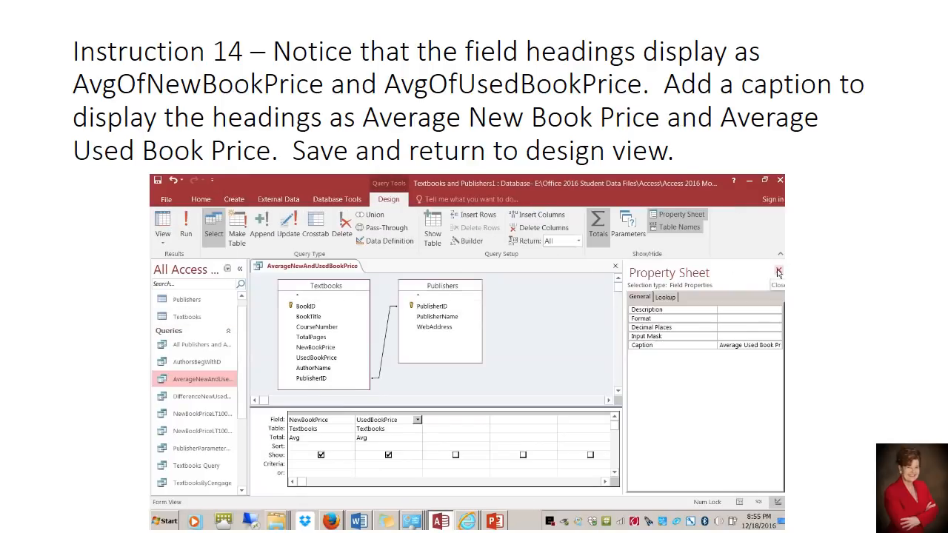
pyautogui.click(779, 272)
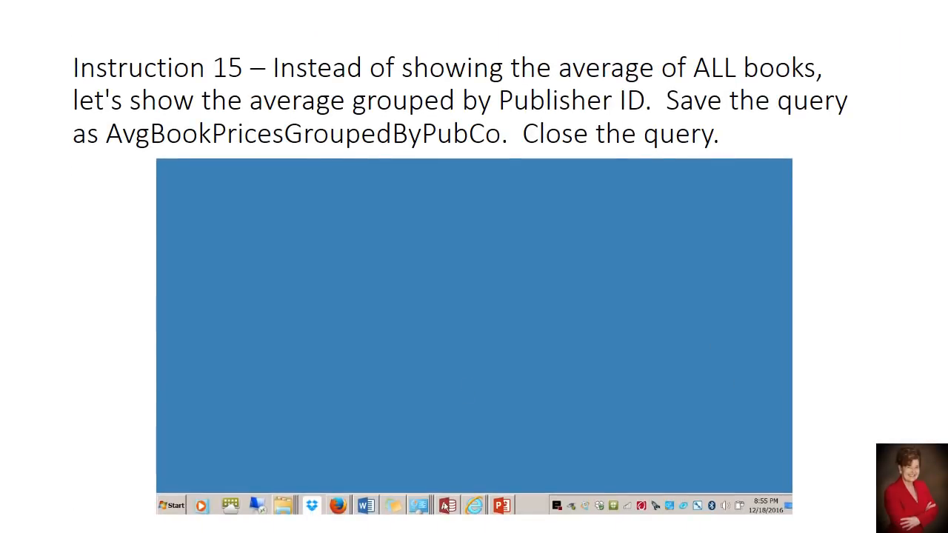
# Switch back to Access and insert PublisherID from the Publishers table as the first grid column, ahead of NewBookPrice
pyautogui.click(448, 505)
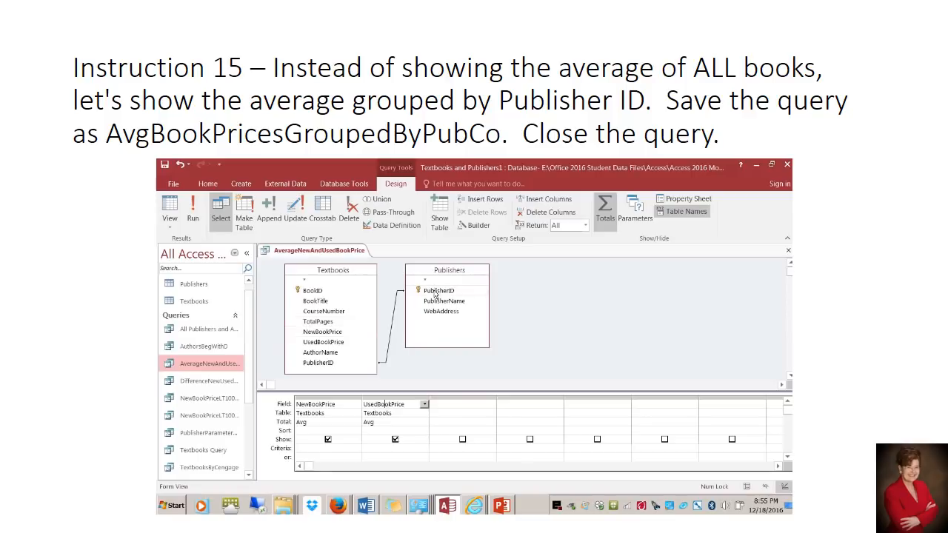
pyautogui.moveTo(436, 294); pyautogui.dragTo(317, 408)
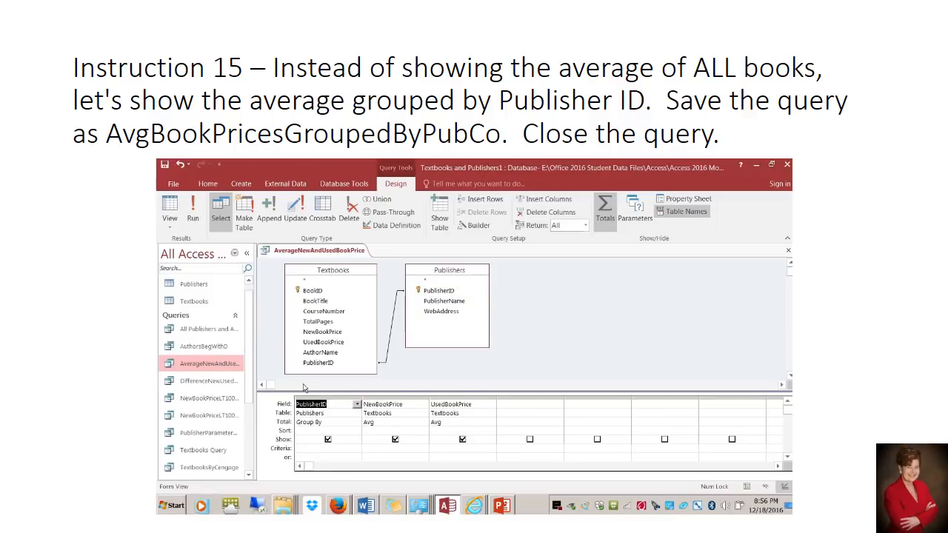